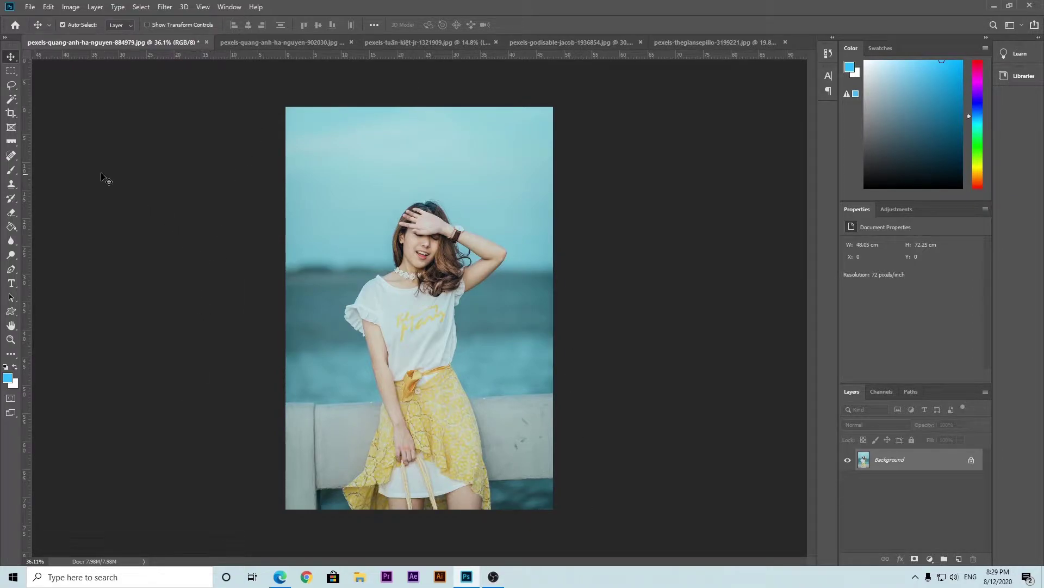
Step: Expand the crop box beyond the woman's photo evenly on all sides
click(16, 117)
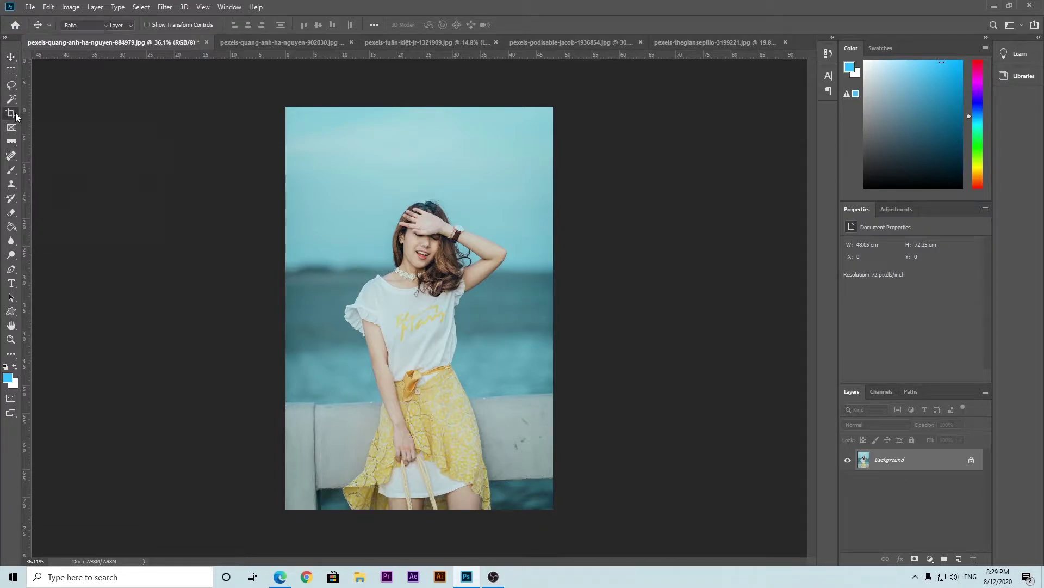
drag(549, 102, 572, 87)
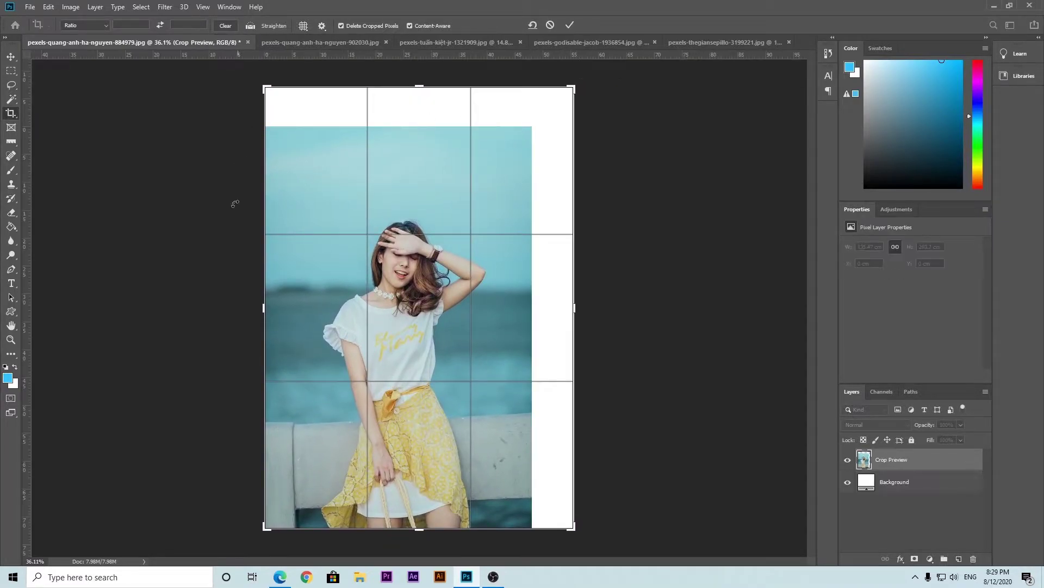
drag(261, 313, 240, 307)
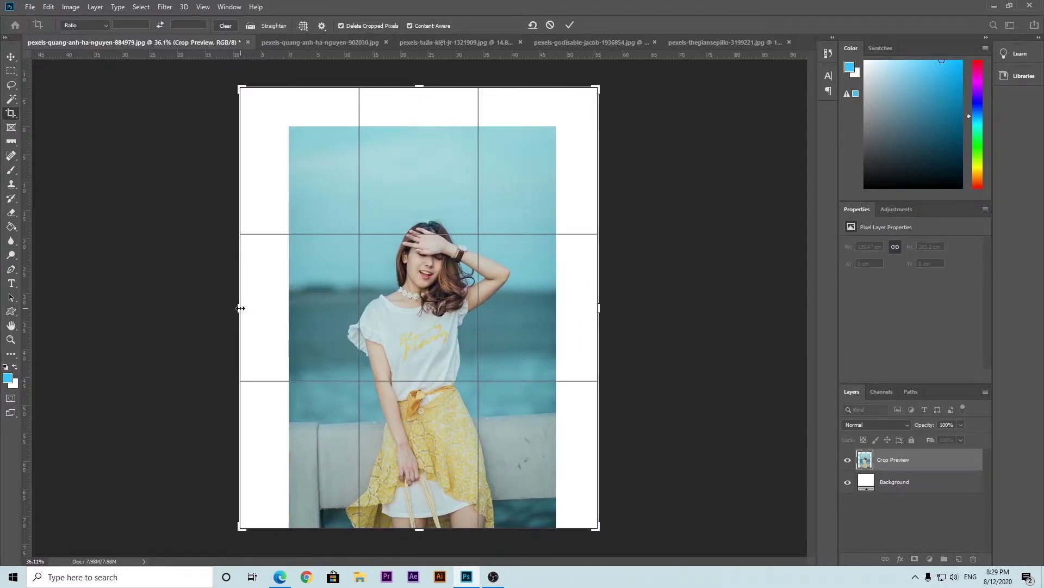
mouse_move(600, 89)
mouse_down()
mouse_move(565, 76)
mouse_move(625, 90)
mouse_up()
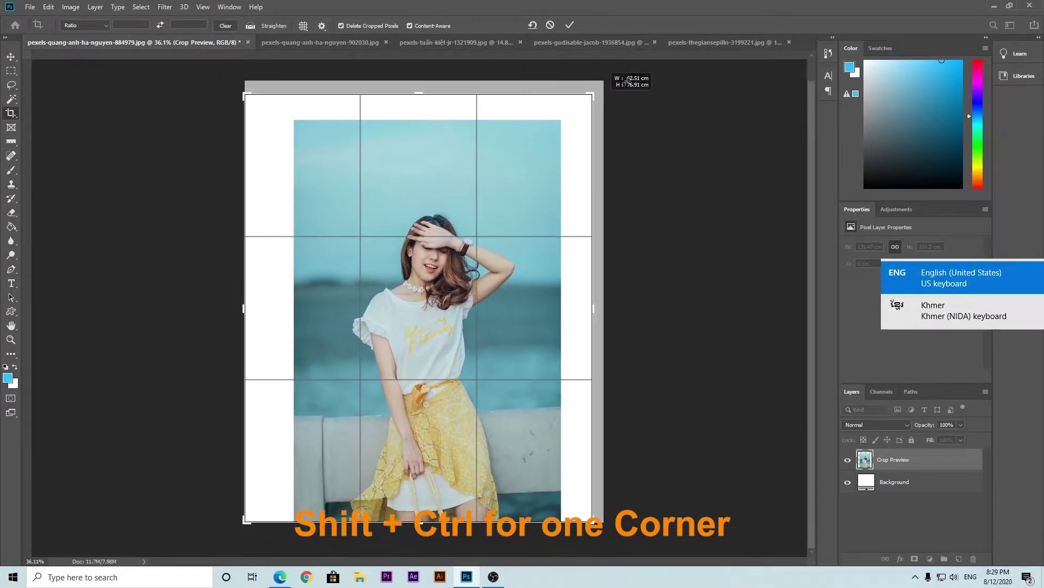
drag(626, 89, 613, 97)
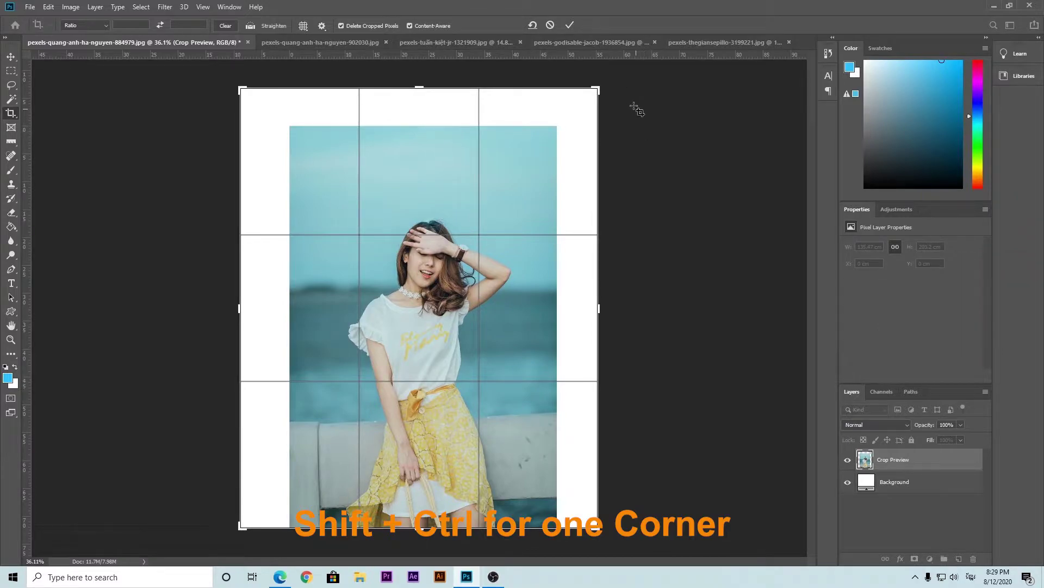
mouse_move(599, 89)
mouse_down()
mouse_move(629, 66)
mouse_move(611, 105)
mouse_up()
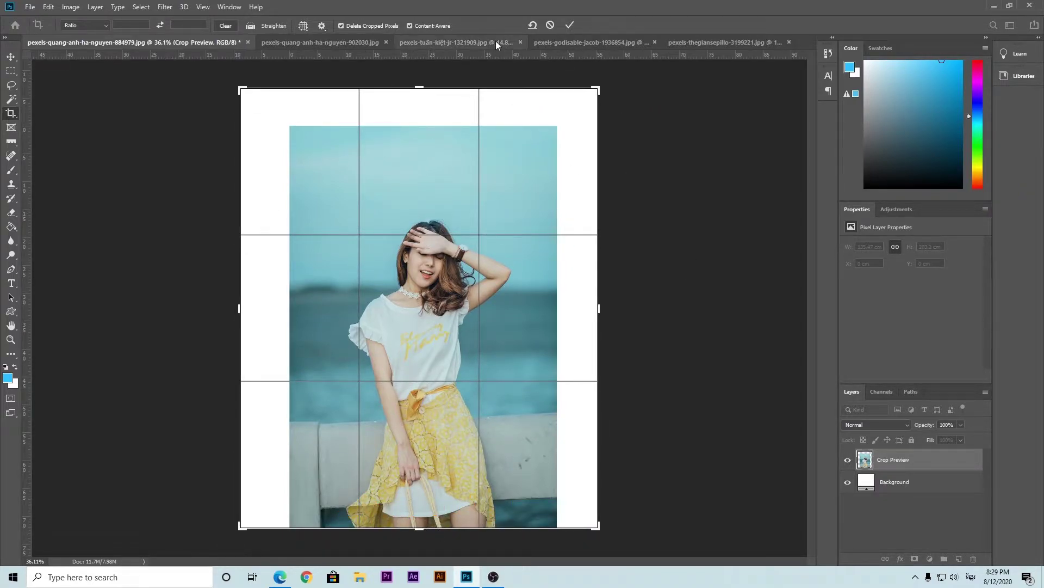
Step: Commit the expanded crop with Content-Aware filling the new sky, sea and wall borders
click(409, 25)
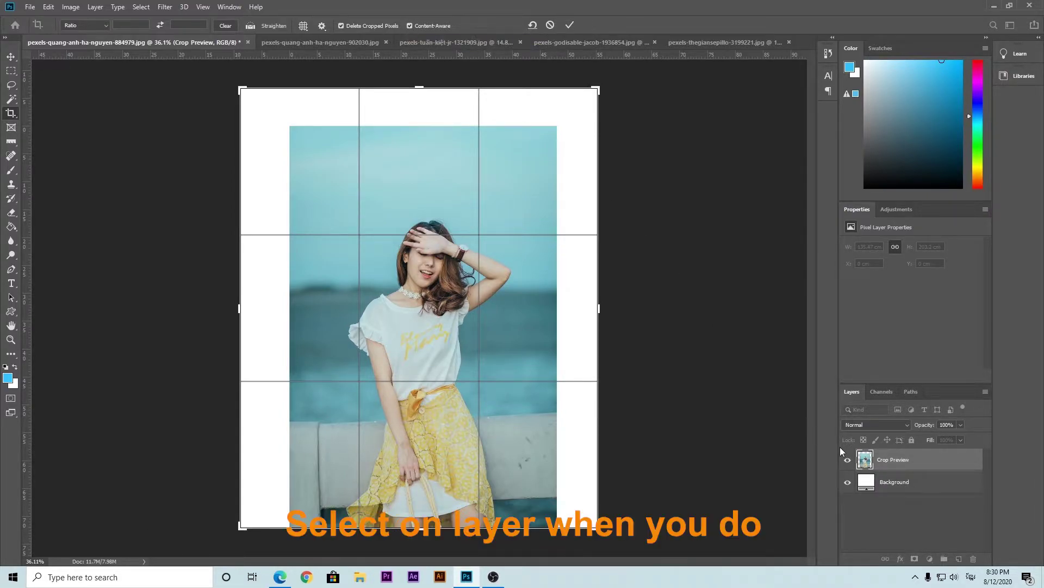
click(885, 465)
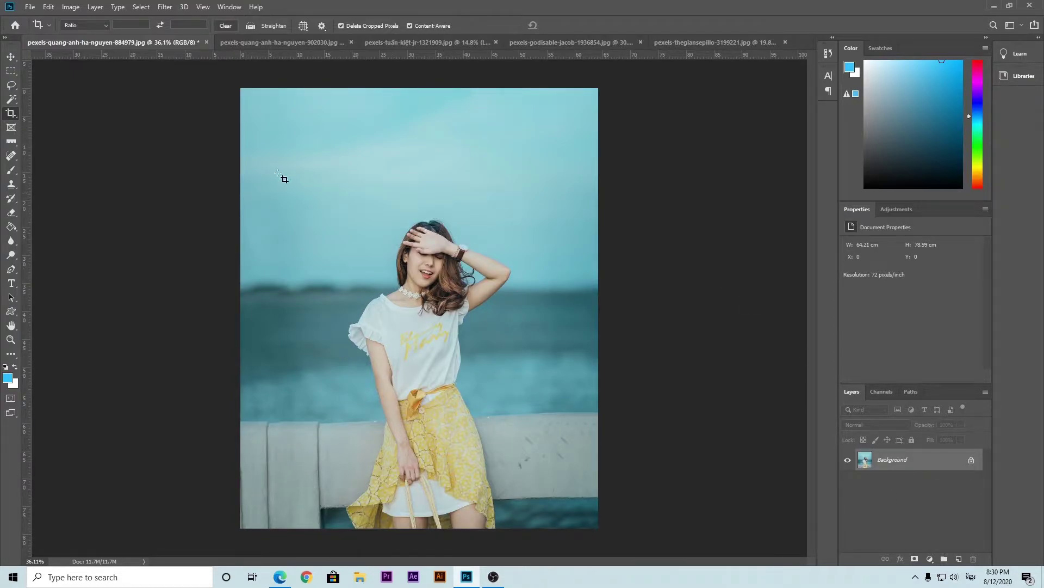
click(11, 57)
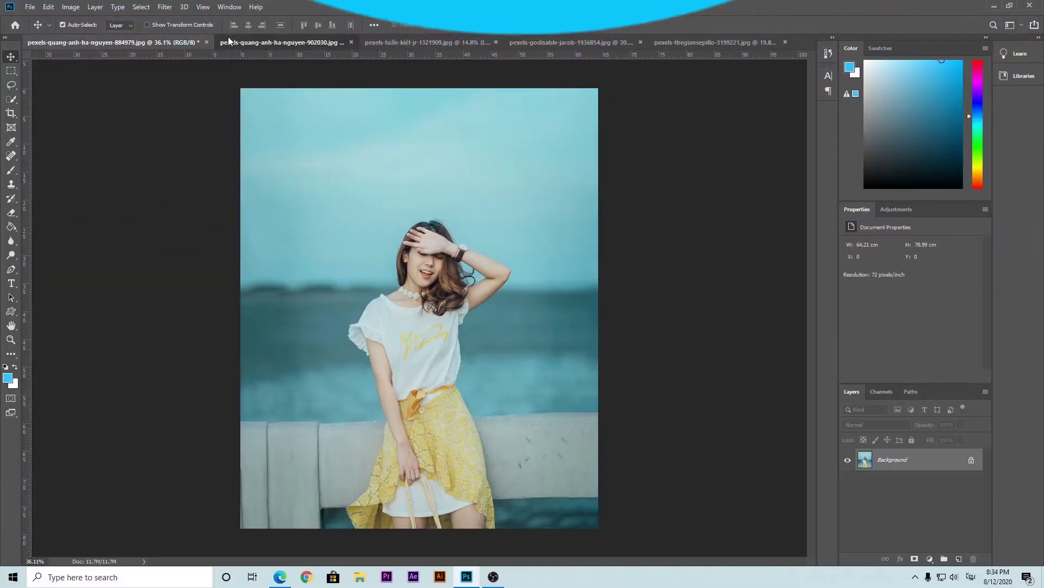
Step: Switch to the pink-dress photo and zoom out to see the whole image
click(228, 39)
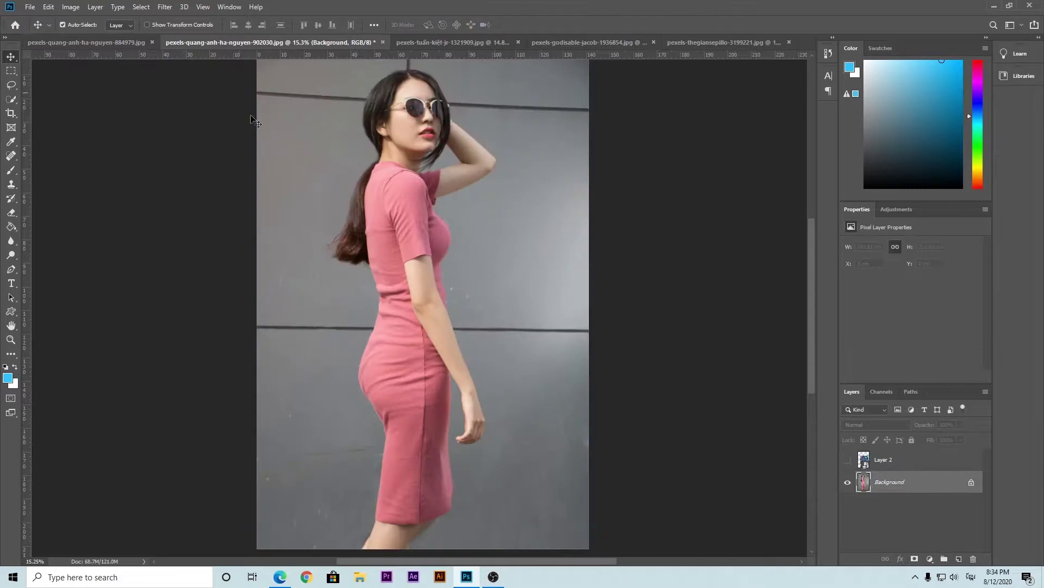
scroll(387, 244, down, 1)
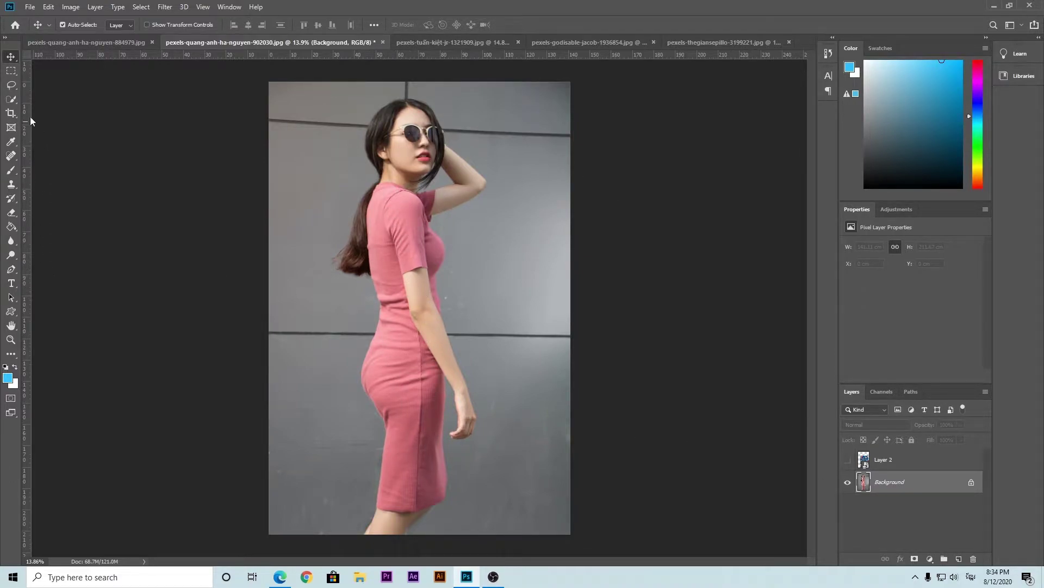
click(11, 98)
Step: Quick-select the pink dress from hem to shoulders, subtracting the background bulge beside the chest
right_click(11, 98)
click(55, 99)
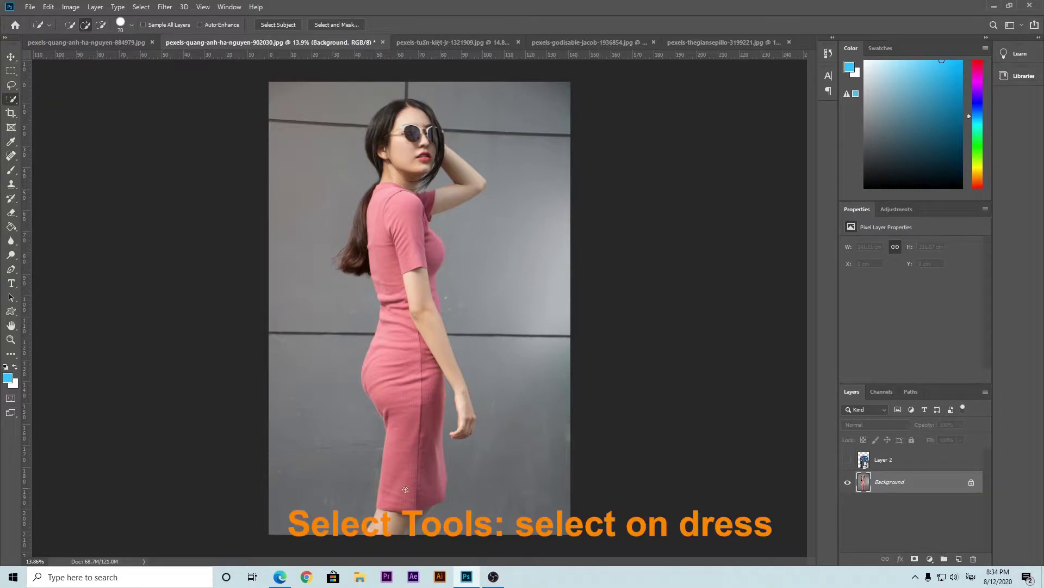
drag(405, 489, 384, 219)
mouse_move(427, 260)
mouse_down()
mouse_move(440, 295)
mouse_move(437, 493)
mouse_up()
key(alt)
drag(449, 309, 439, 286)
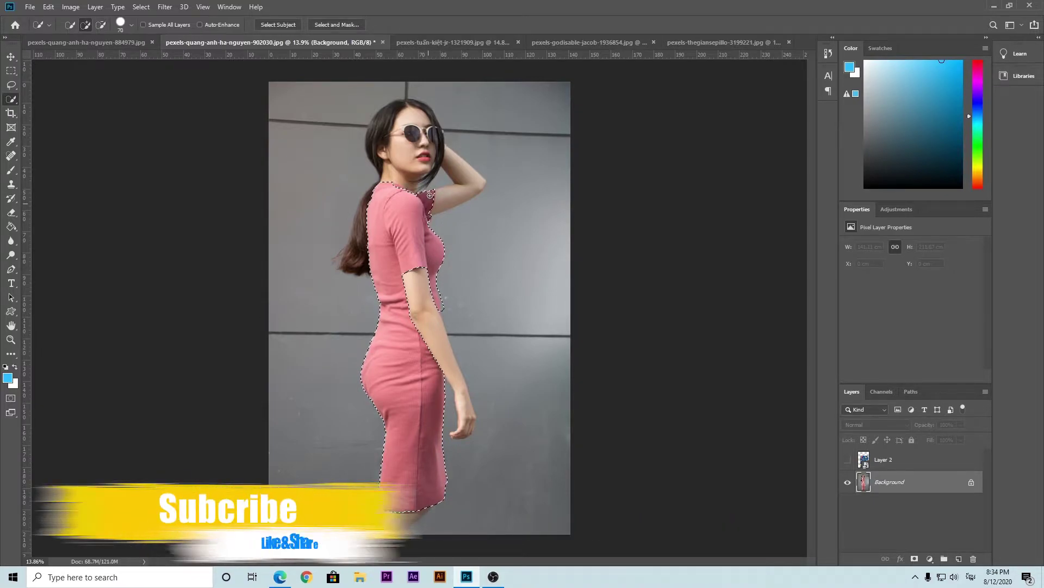
mouse_move(435, 199)
mouse_down()
mouse_move(428, 214)
mouse_move(397, 189)
mouse_up()
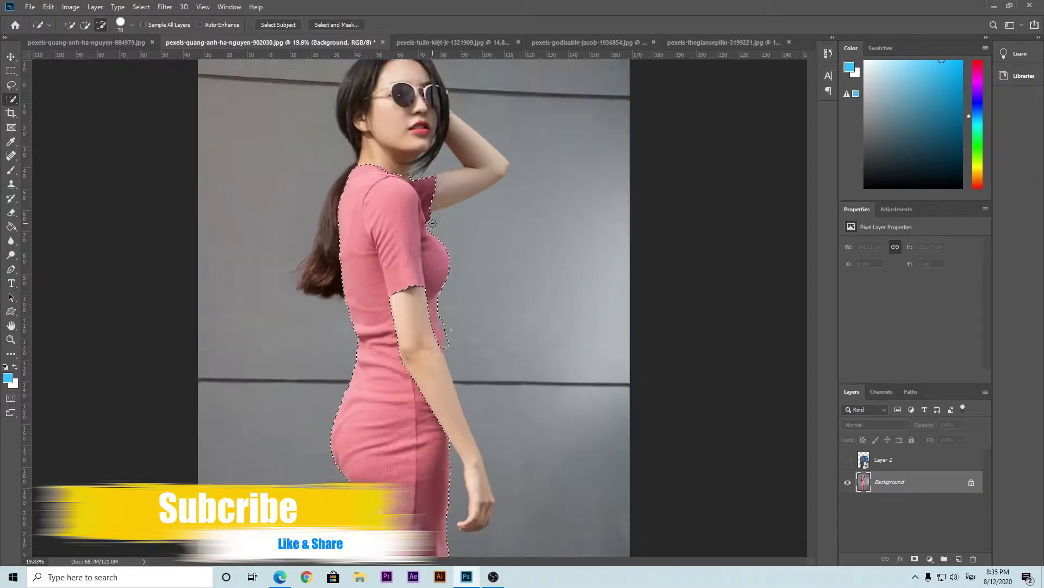
scroll(434, 215, up, 2)
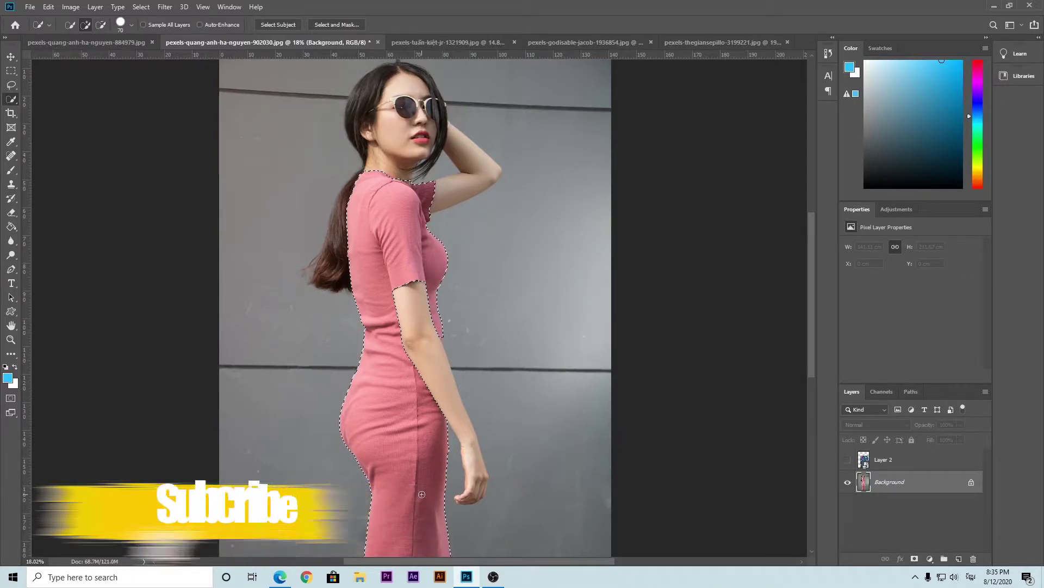
scroll(396, 441, down, 1)
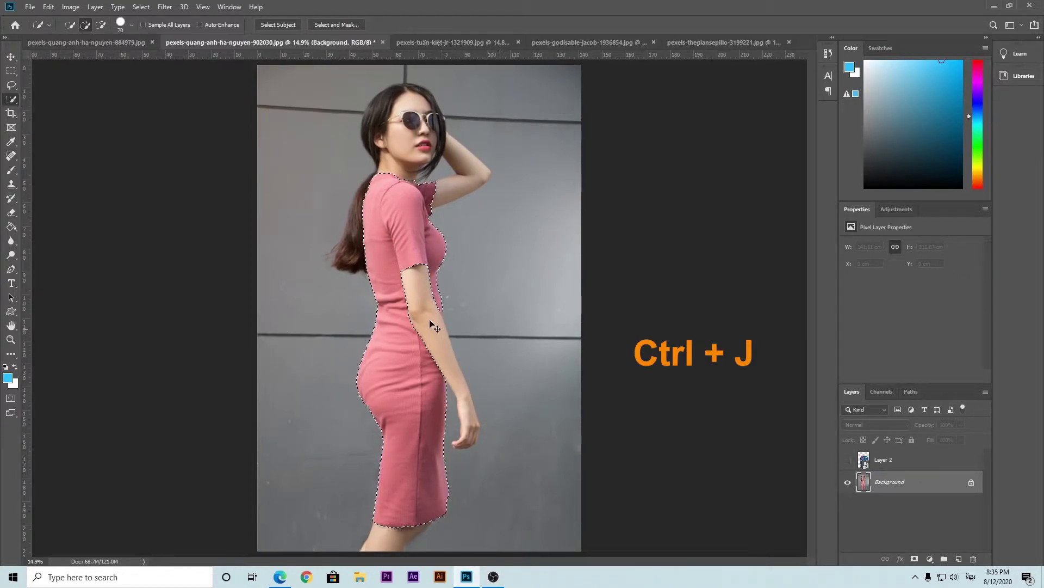
Step: Copy the selected dress to its own layer and show the floral pattern layer over it
key(ctrl+j)
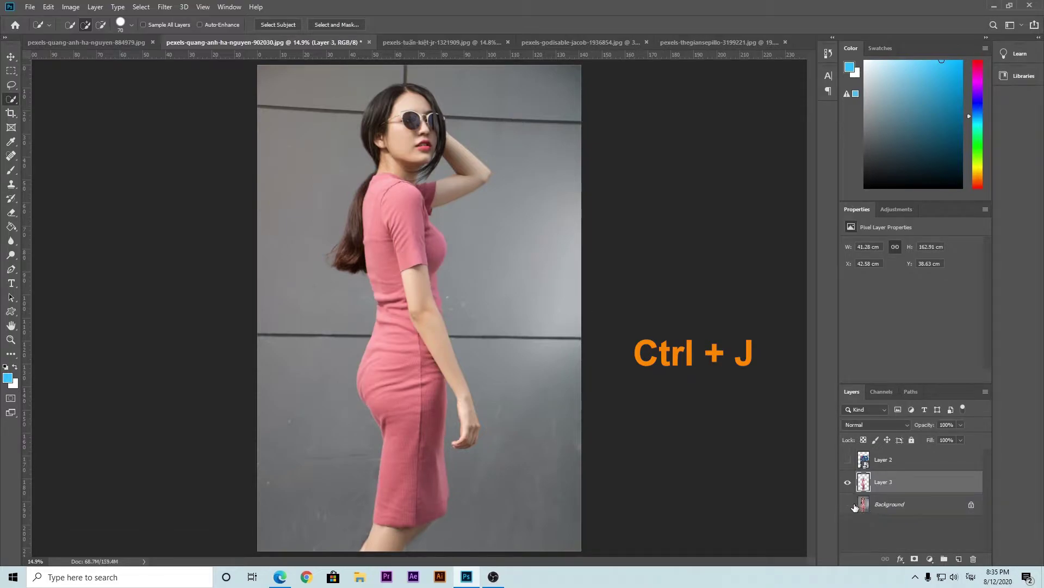
click(847, 504)
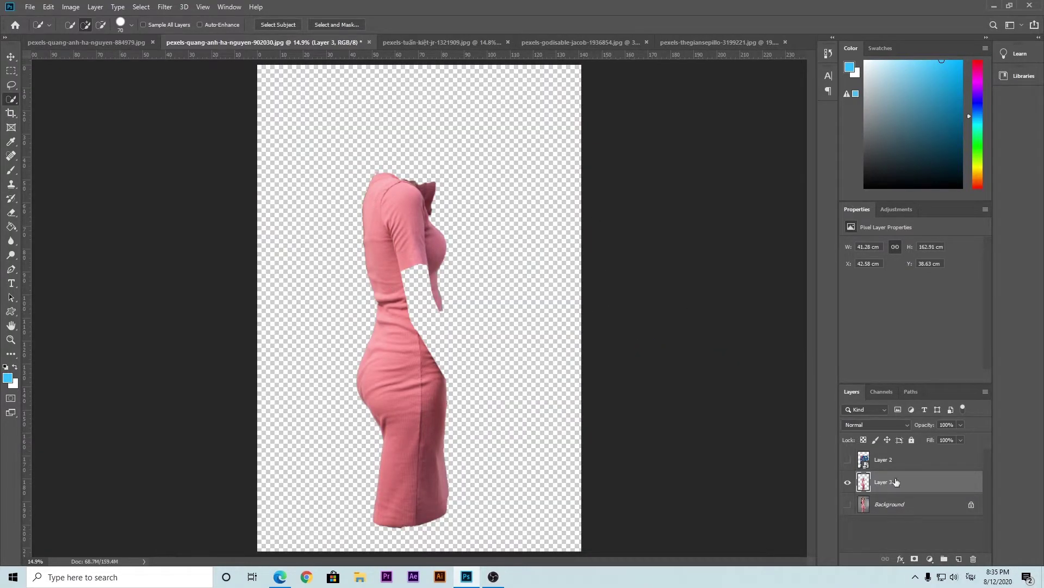
click(848, 504)
click(847, 460)
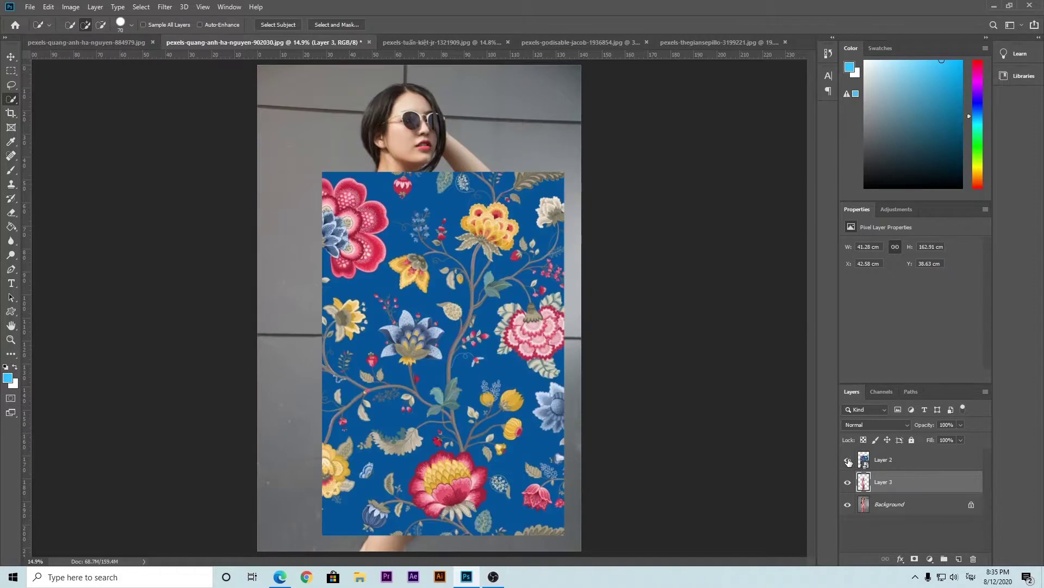
click(11, 56)
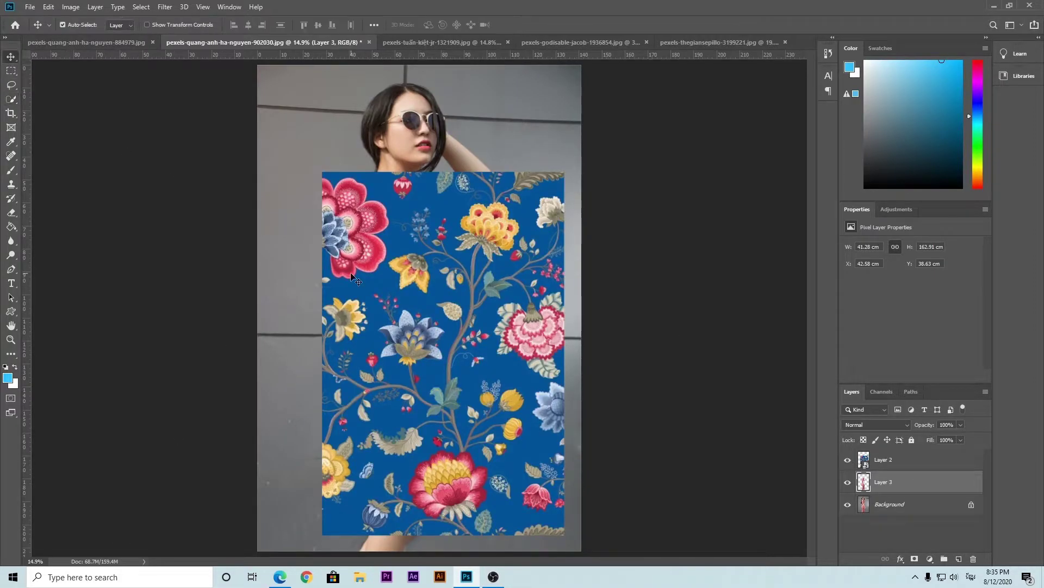
drag(456, 268, 424, 257)
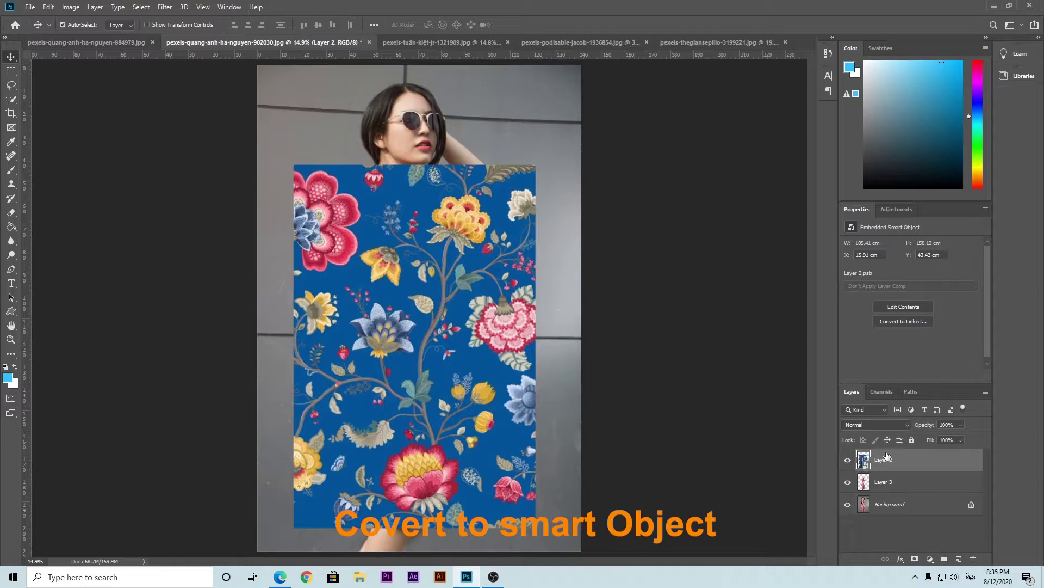
Step: Clip the floral Layer 2 to the dress layer and set its blend mode to Color Burn
alt+click(925, 466)
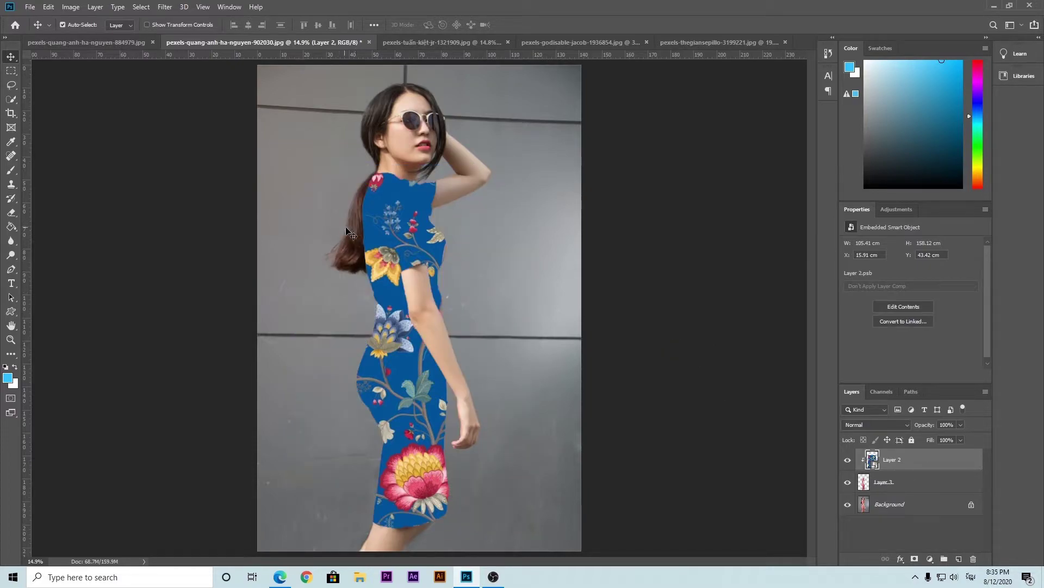
key(ctrl+z)
right_click(920, 461)
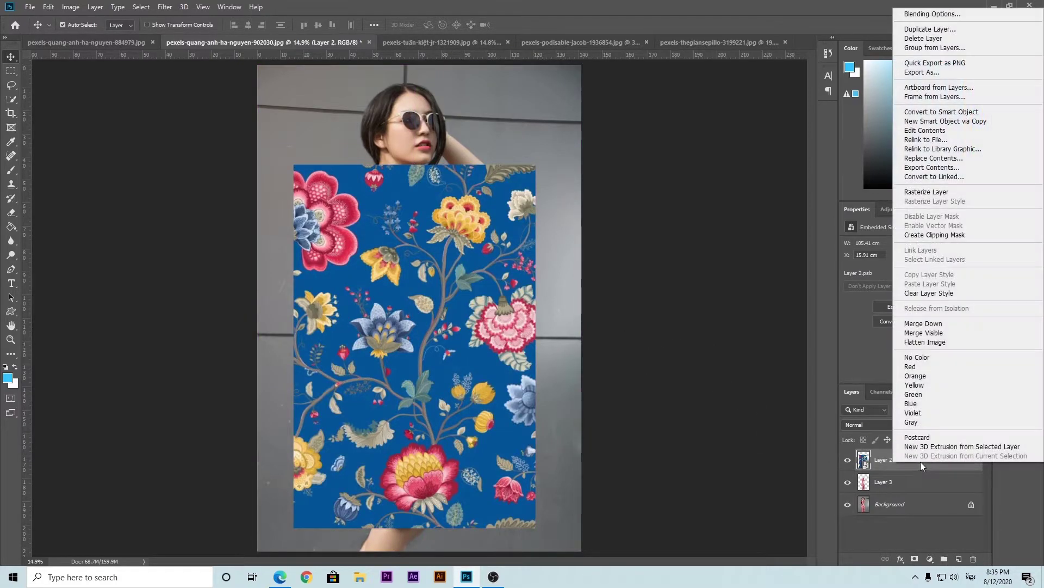
click(964, 235)
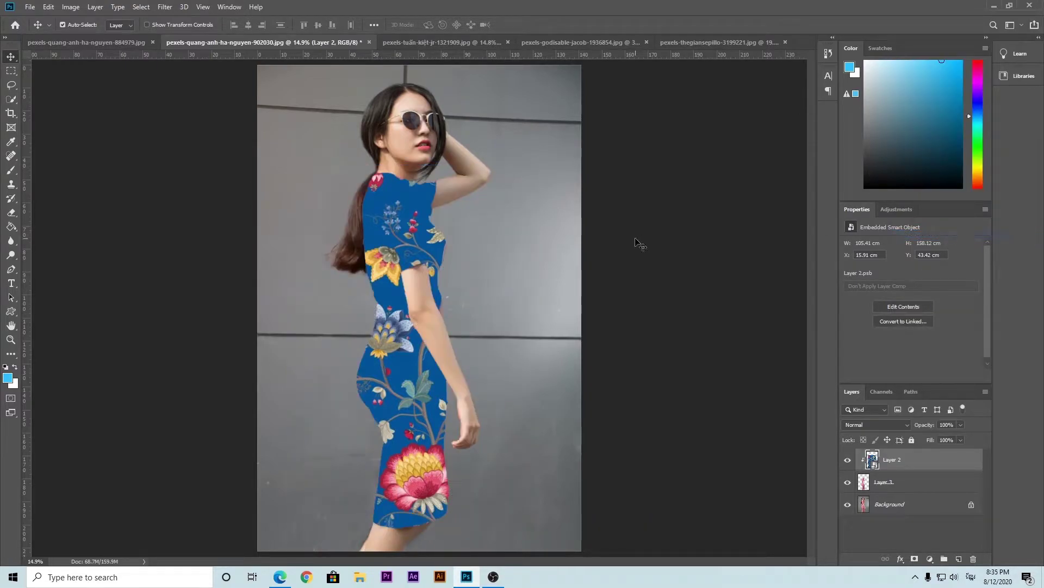
click(878, 425)
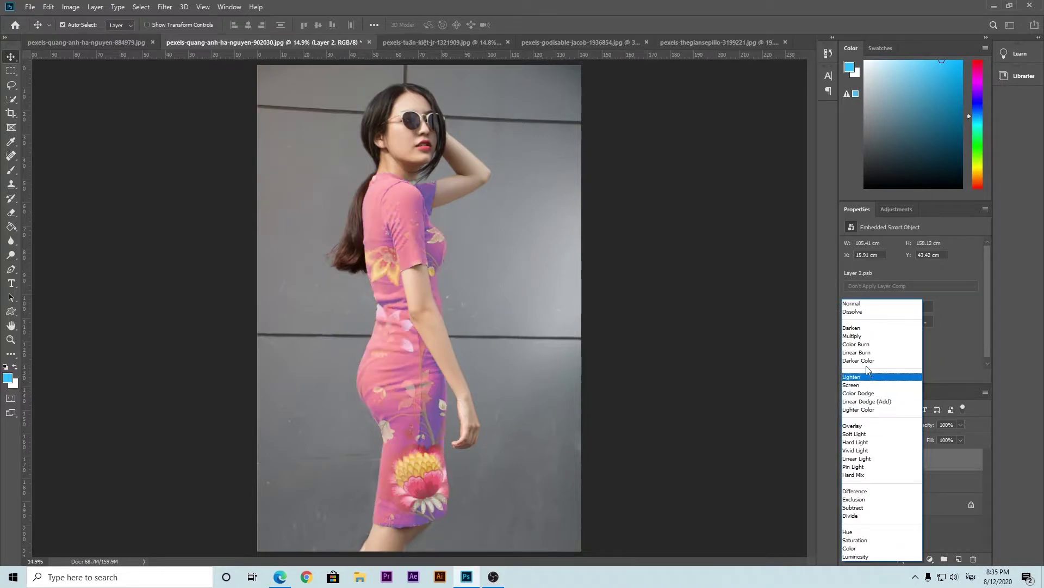
click(856, 344)
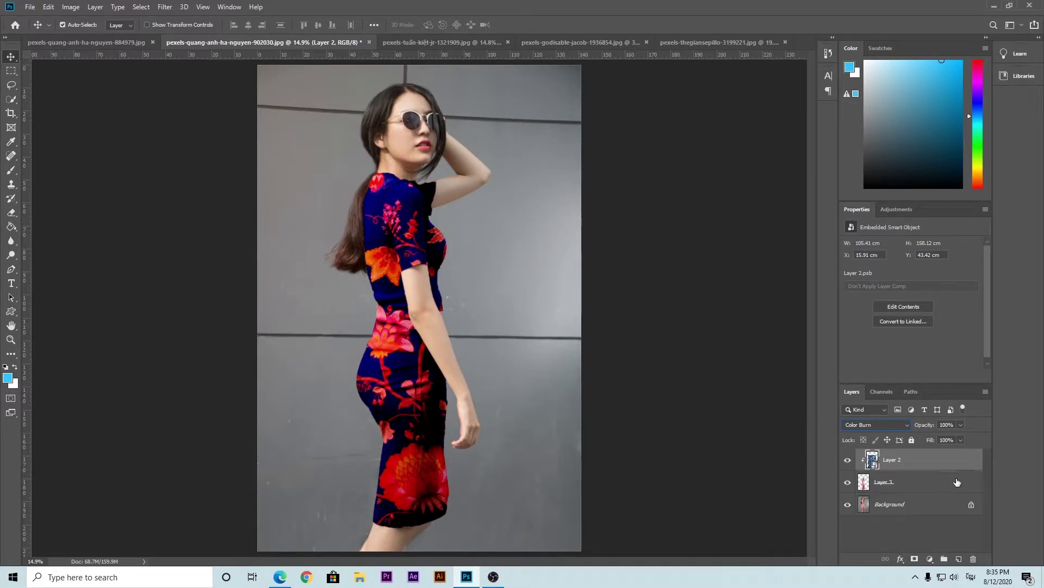
Step: Drag Layer 2's This Layer and split Underlying Layer Blend If sliders in Blending Options
right_click(918, 469)
click(925, 14)
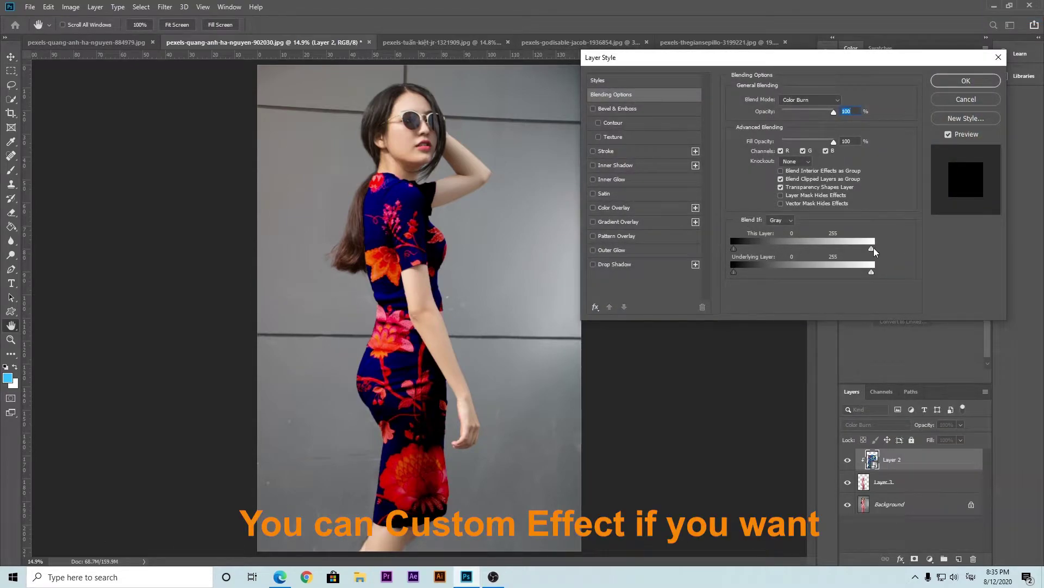
mouse_move(871, 249)
mouse_down()
mouse_move(794, 257)
mouse_move(853, 246)
mouse_up()
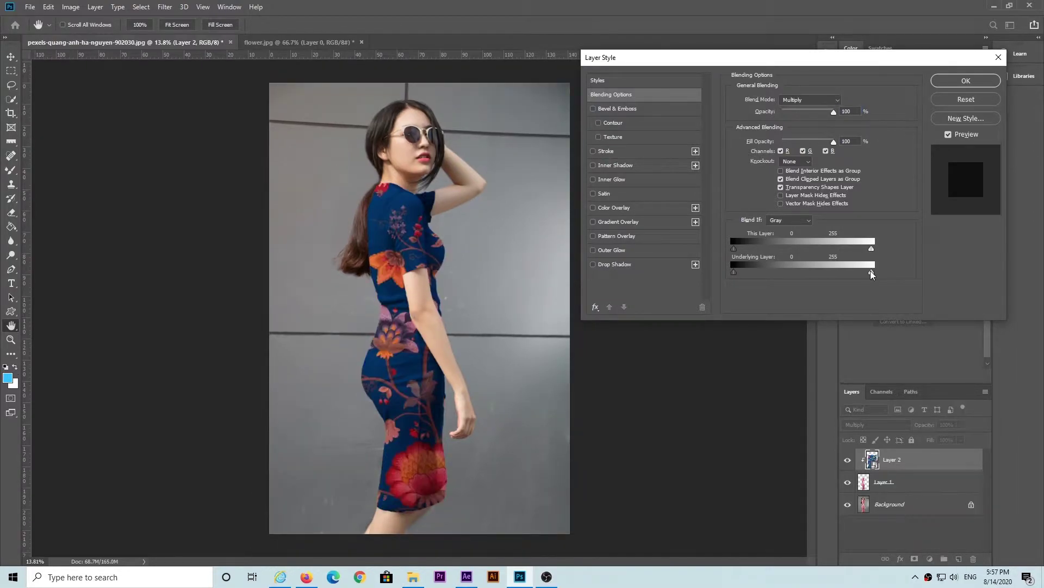
mouse_move(871, 273)
mouse_down()
mouse_move(721, 277)
mouse_move(854, 276)
mouse_move(816, 284)
mouse_up()
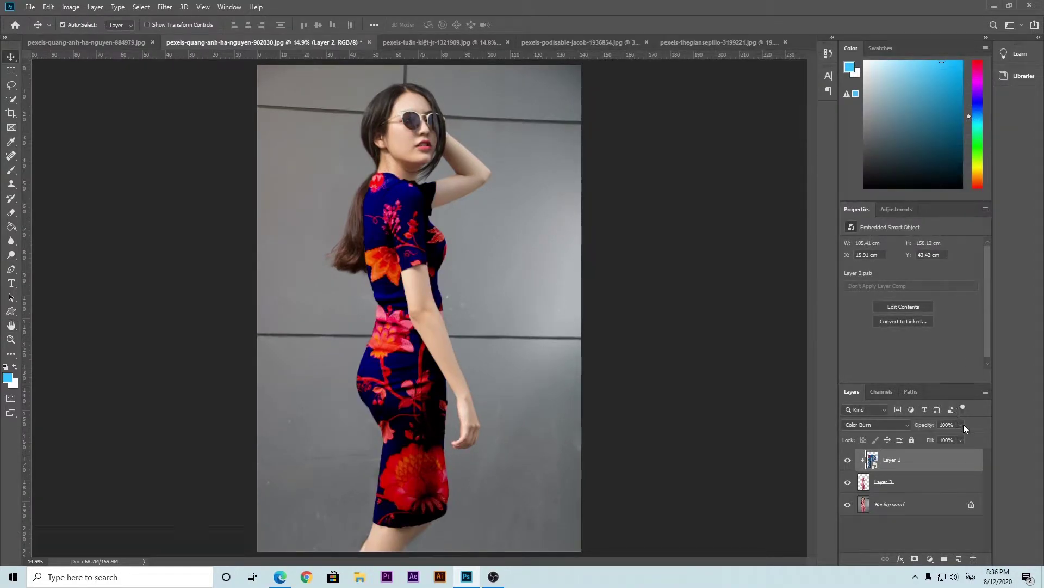
Step: Return the floral layer's Opacity and Fill to 100% and deselect the layer
click(962, 425)
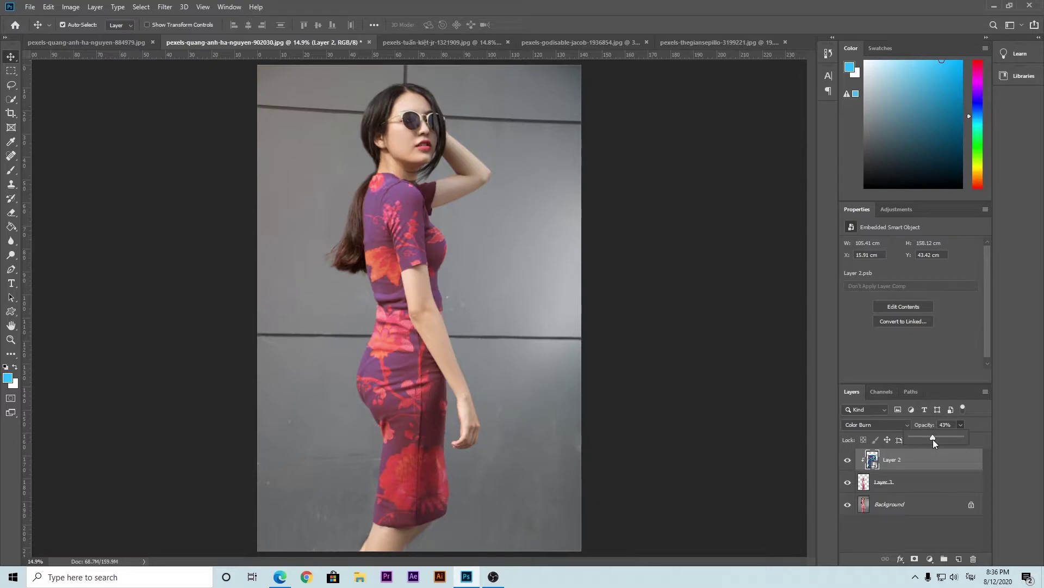
drag(933, 440, 968, 436)
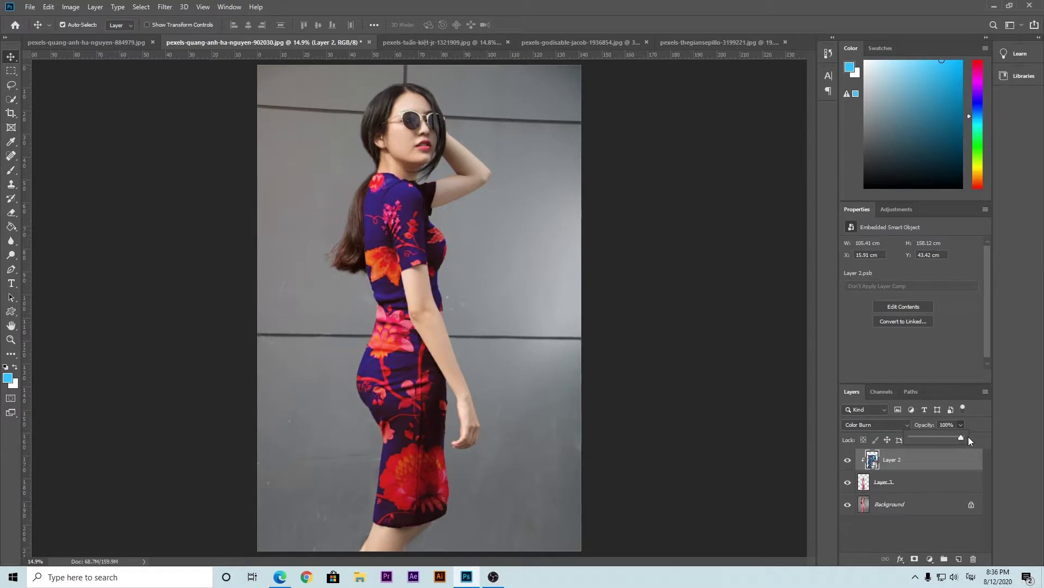
click(962, 440)
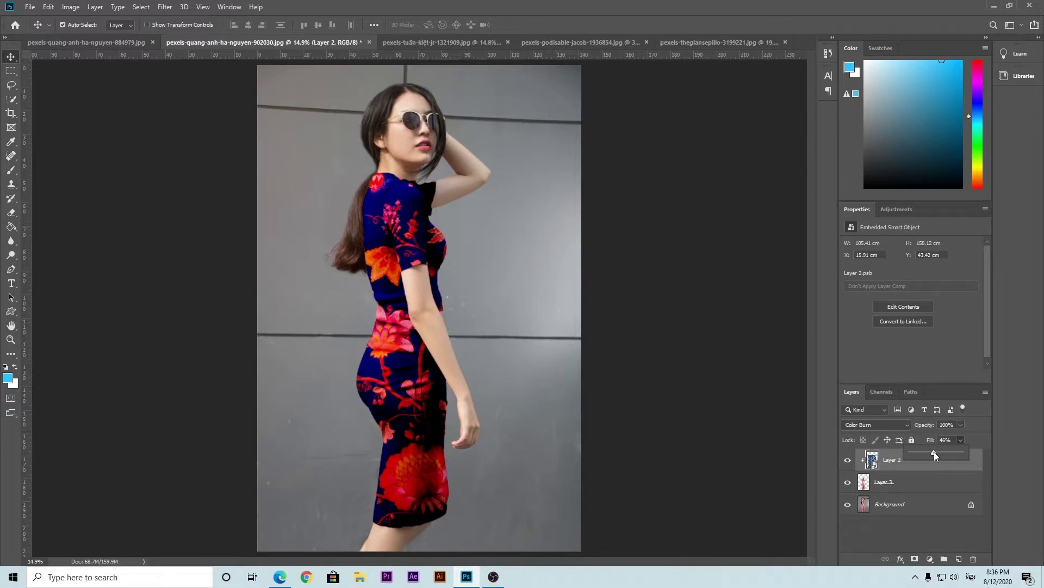
drag(942, 455, 944, 454)
drag(959, 457, 944, 458)
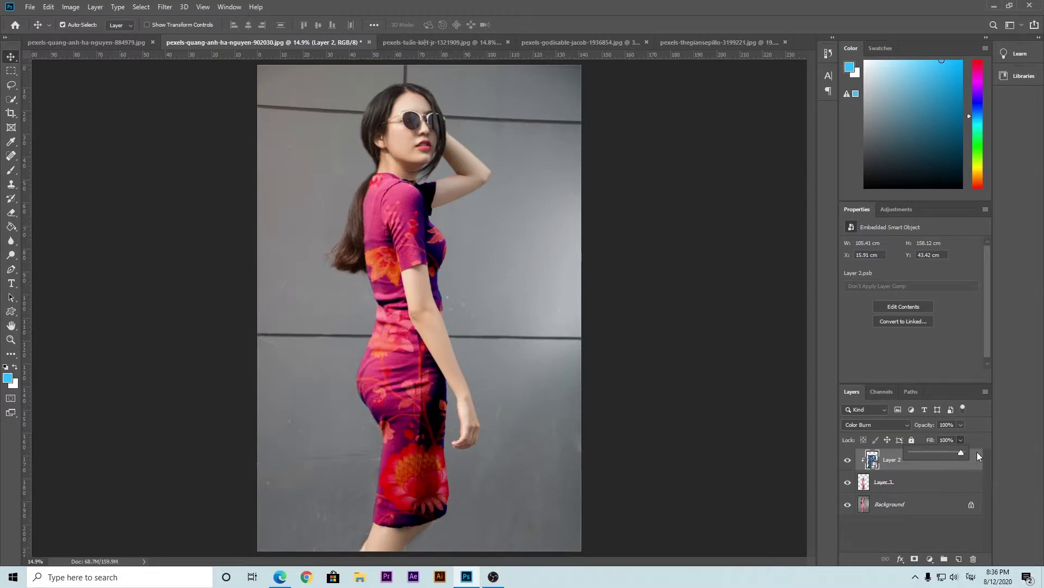
click(919, 526)
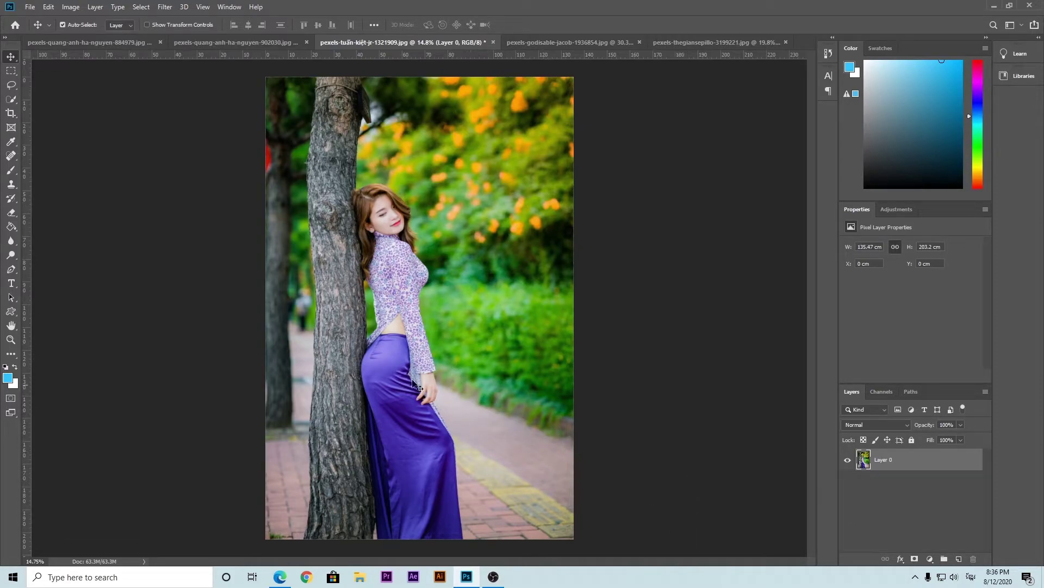
Step: Add a Hue/Saturation adjustment layer and target the skirt's Blues with the on-image picker
click(929, 559)
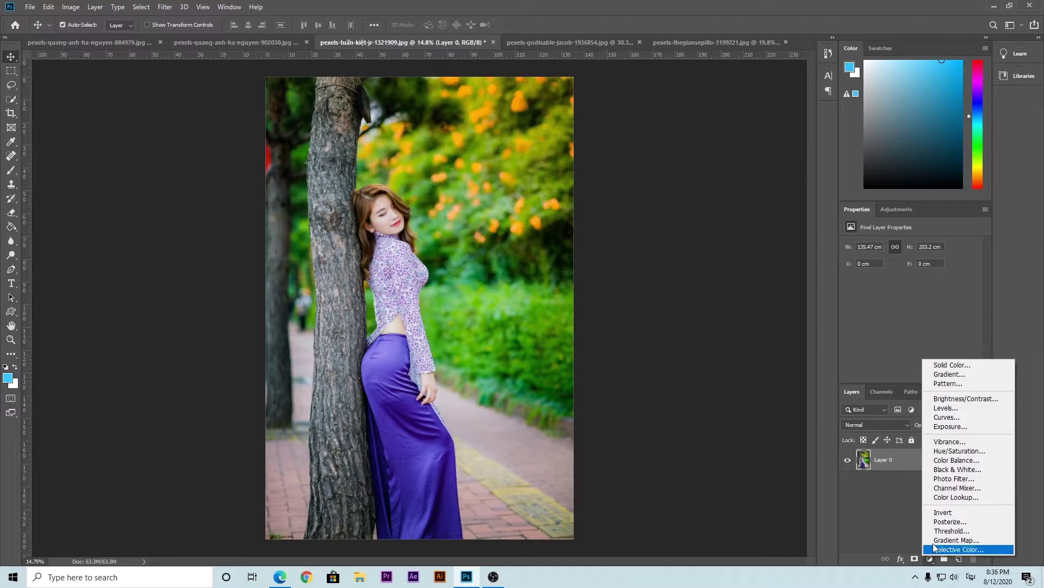
click(953, 452)
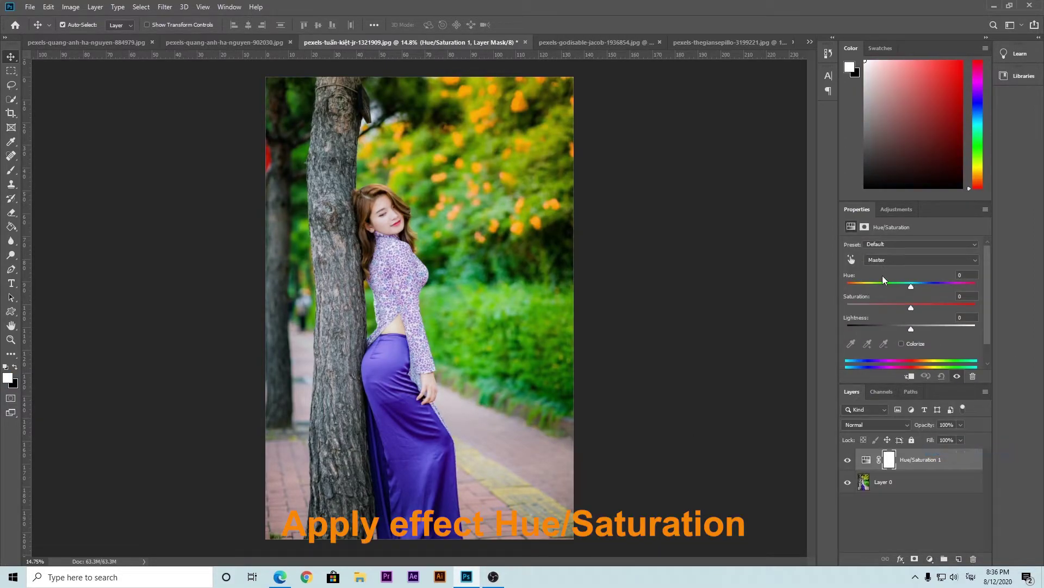
click(852, 259)
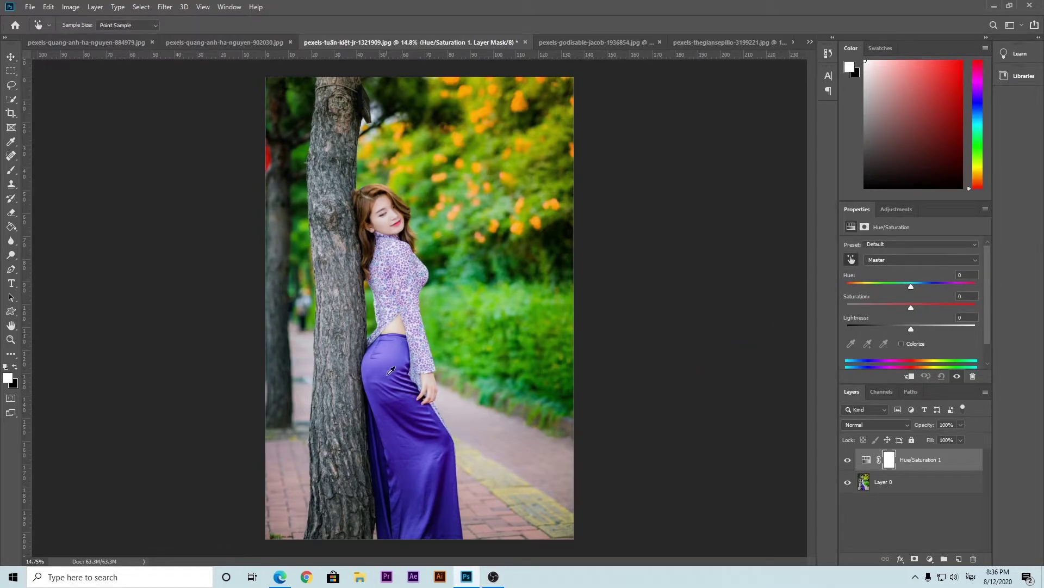
scroll(391, 370, up, 2)
scroll(399, 346, up, 2)
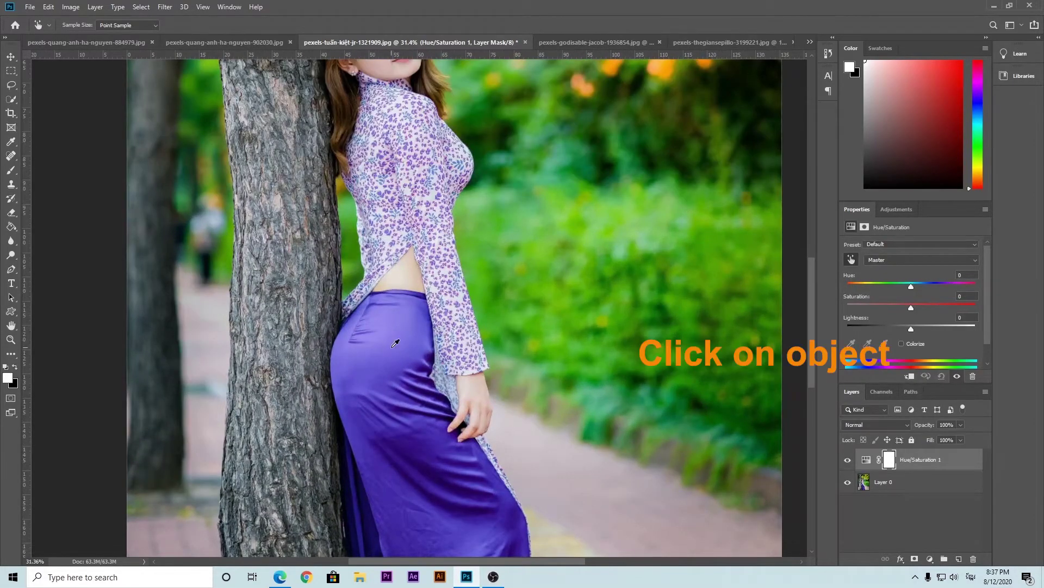
scroll(394, 346, down, 1)
click(392, 339)
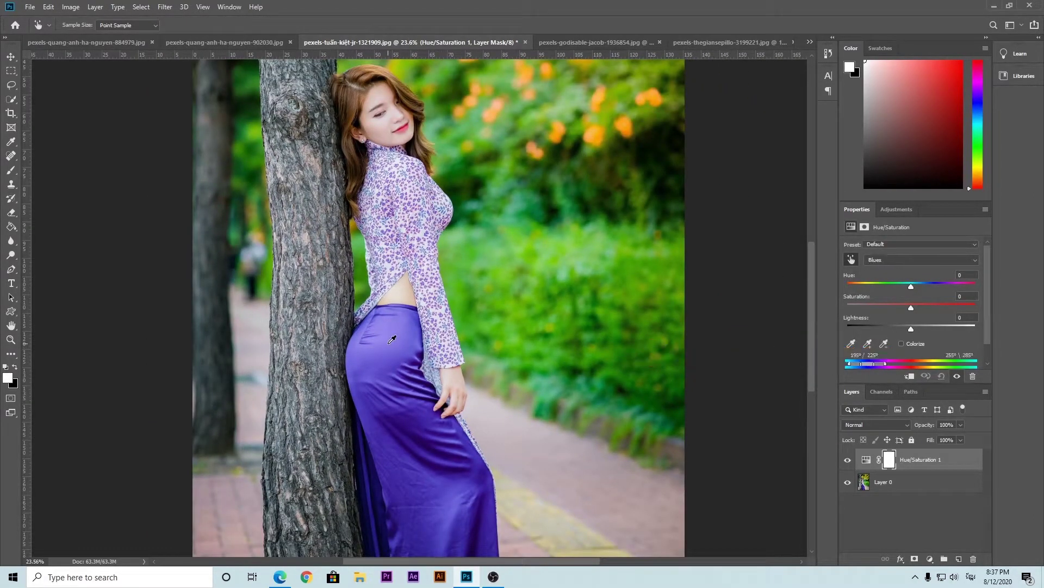
scroll(411, 339, down, 2)
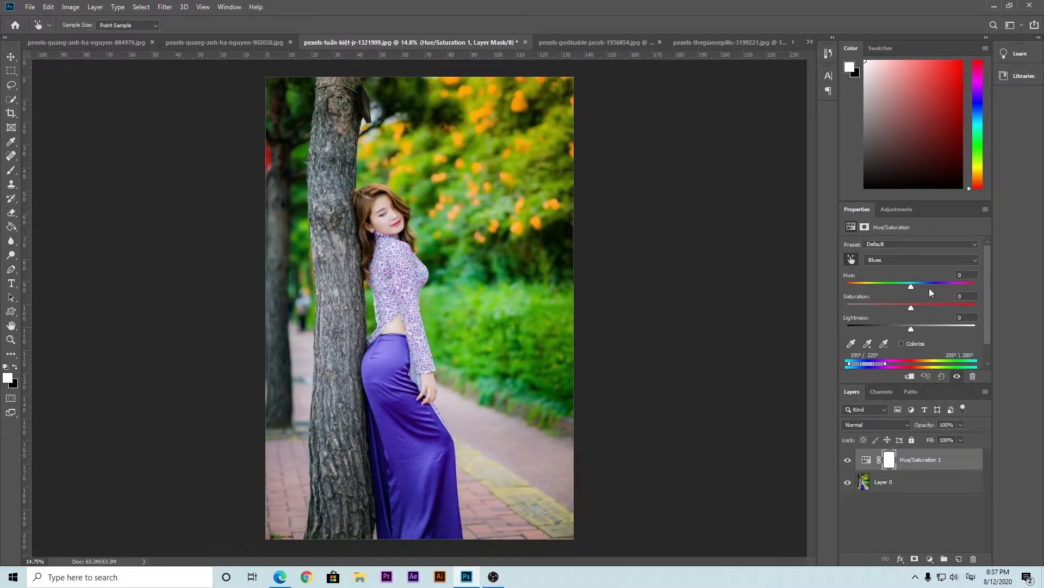
Step: Shift the Blues hue to about -31, turning the skirt a golden-bronze shade
drag(910, 285, 940, 284)
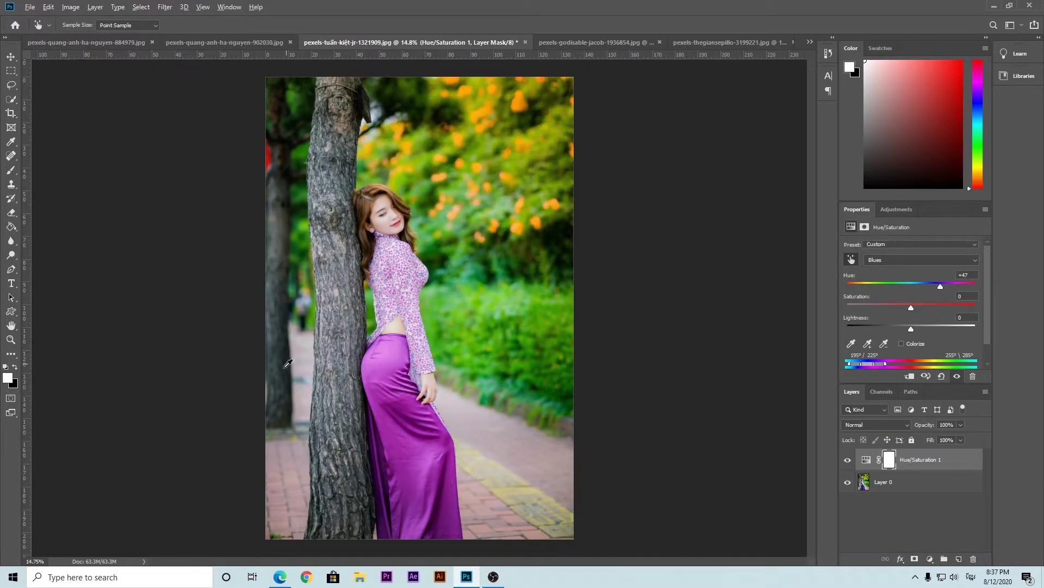
scroll(288, 363, up, 2)
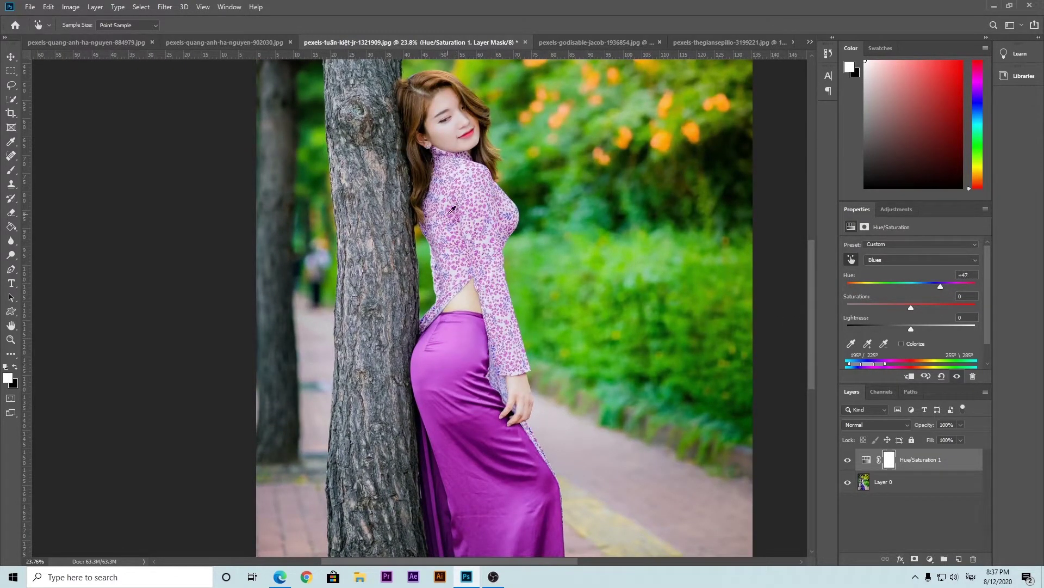
scroll(502, 331, up, 2)
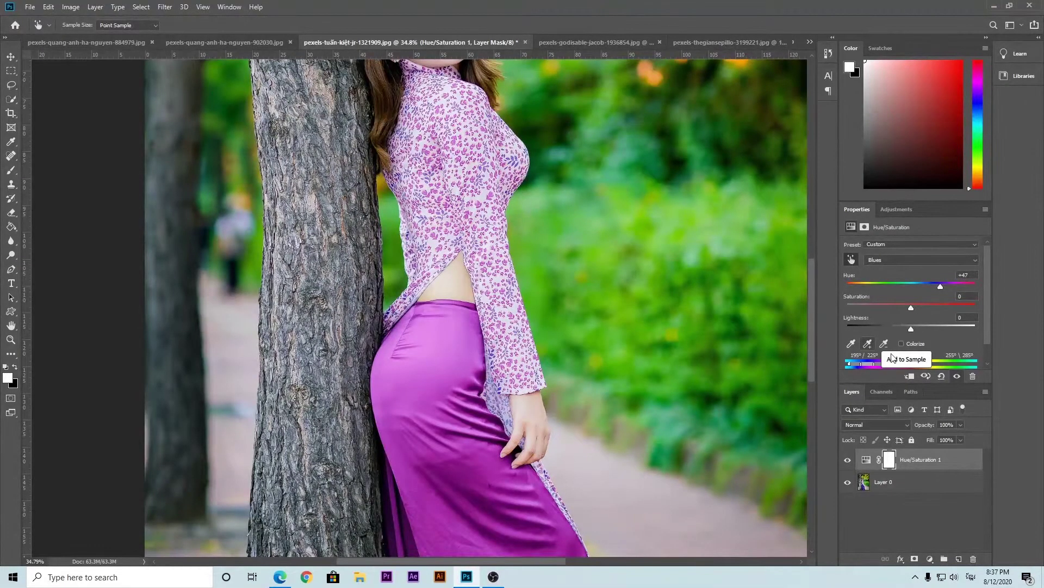
key(ctrl+z)
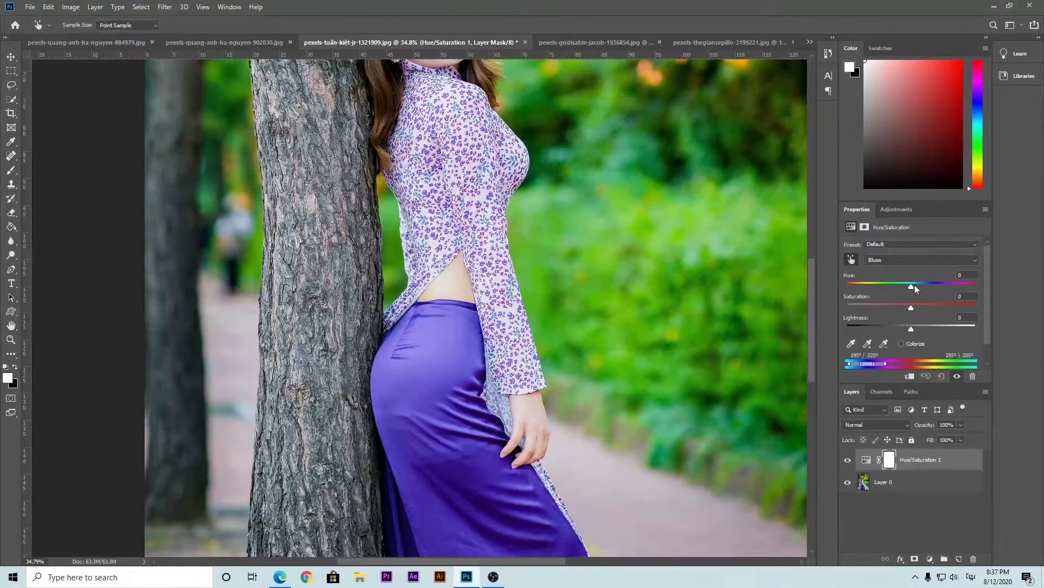
drag(912, 285, 921, 280)
drag(922, 281, 892, 286)
scroll(624, 303, down, 3)
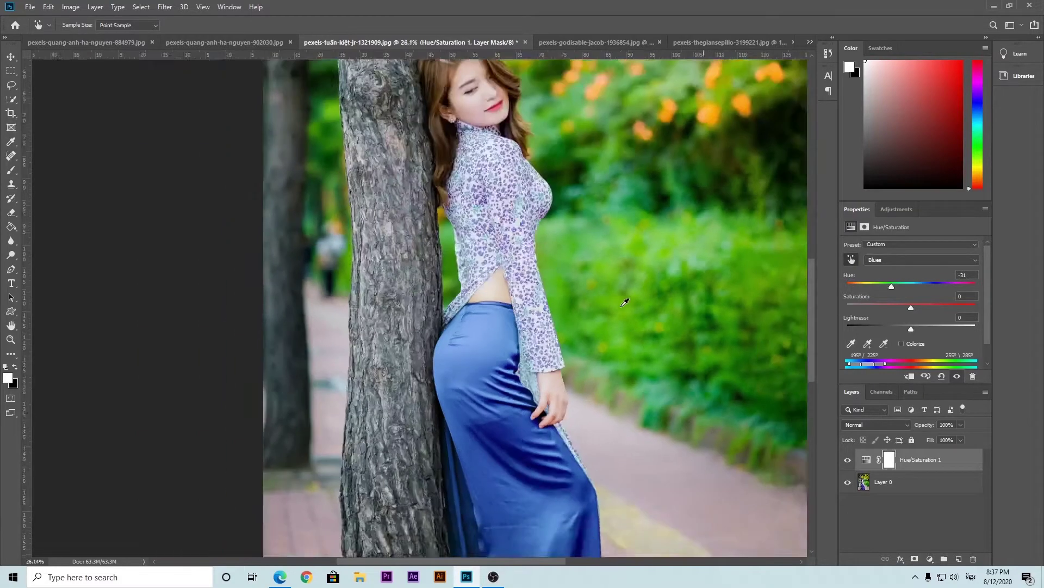
scroll(625, 302, down, 2)
Step: Reset Blues Lightness to 0 and settle Hue -12, Saturation -3 for a violet-blue skirt
mouse_move(888, 285)
mouse_down()
mouse_move(834, 290)
mouse_move(991, 289)
mouse_move(844, 294)
mouse_move(965, 285)
mouse_up()
mouse_move(912, 308)
mouse_down()
mouse_move(847, 308)
mouse_move(962, 308)
mouse_move(905, 309)
mouse_move(970, 329)
mouse_move(817, 329)
mouse_move(905, 329)
mouse_up()
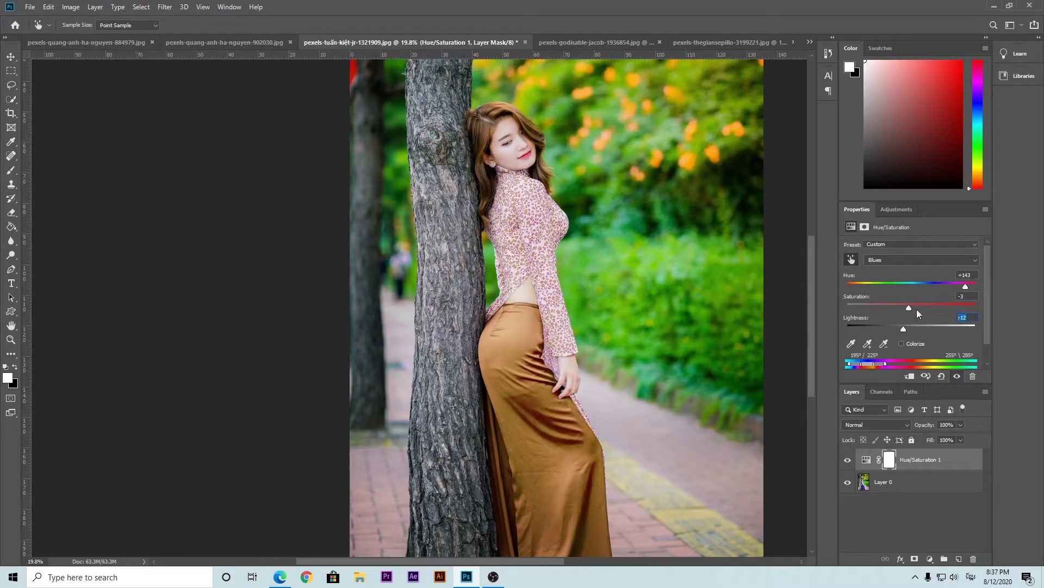
text(0)
key(Return)
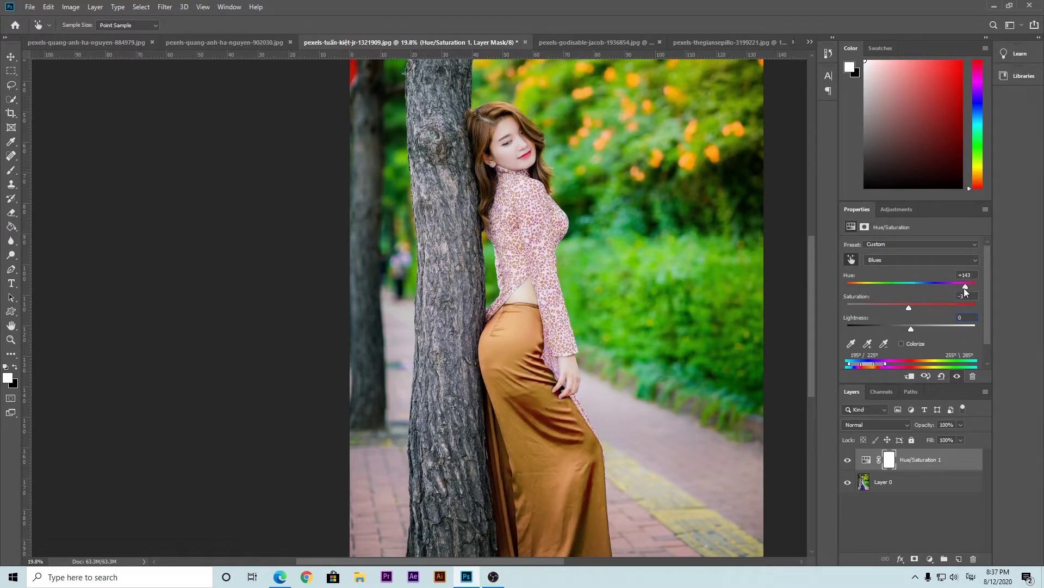
mouse_move(965, 288)
mouse_down()
mouse_move(850, 286)
mouse_move(931, 285)
mouse_move(857, 285)
mouse_move(929, 295)
mouse_move(890, 299)
mouse_move(906, 295)
mouse_up()
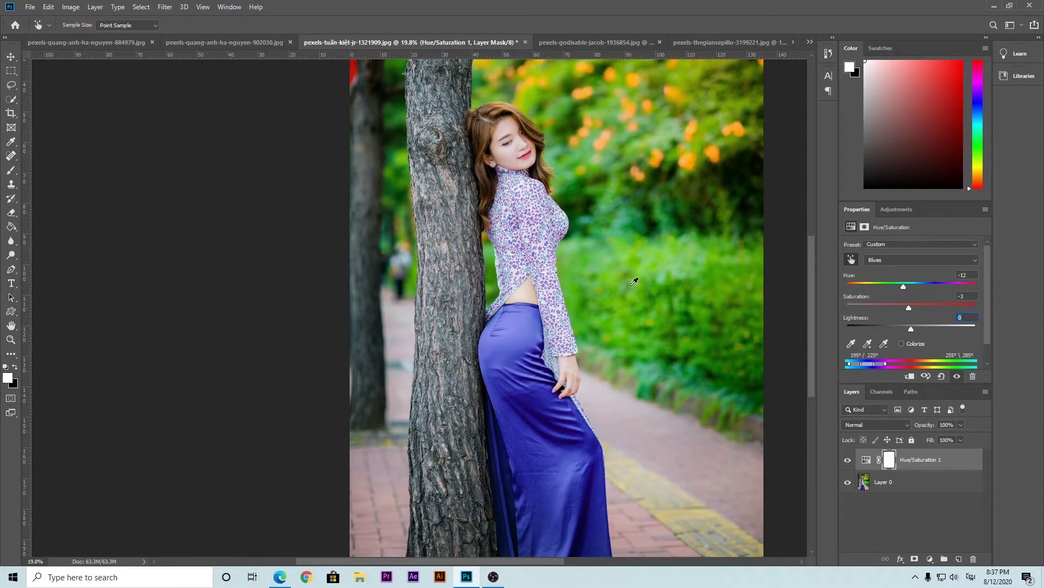
click(11, 57)
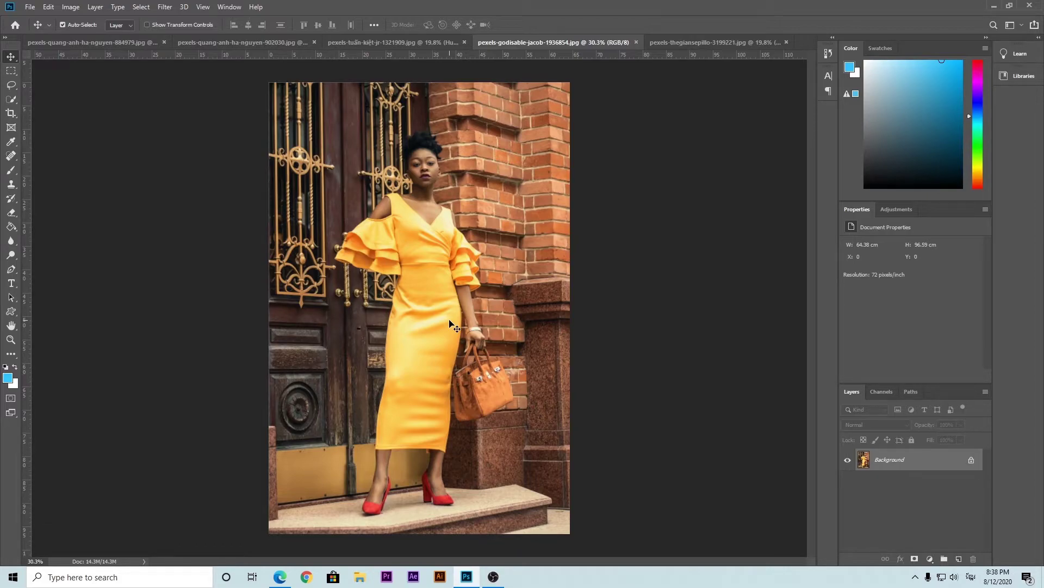
Step: Zoom in and out on the yellow-dress photo to inspect its fabric creases
scroll(421, 388, up, 3)
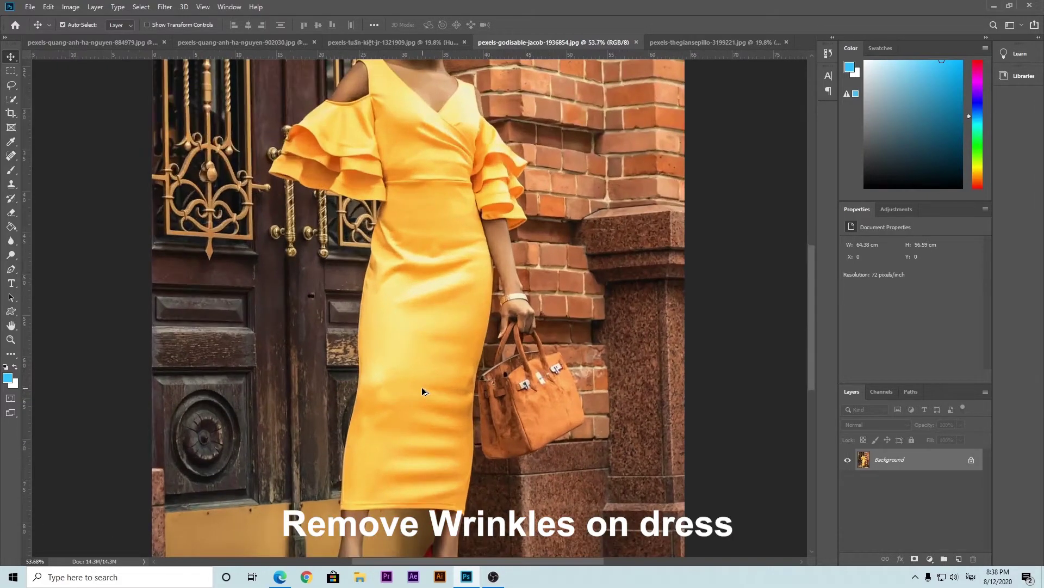
scroll(422, 387, up, 2)
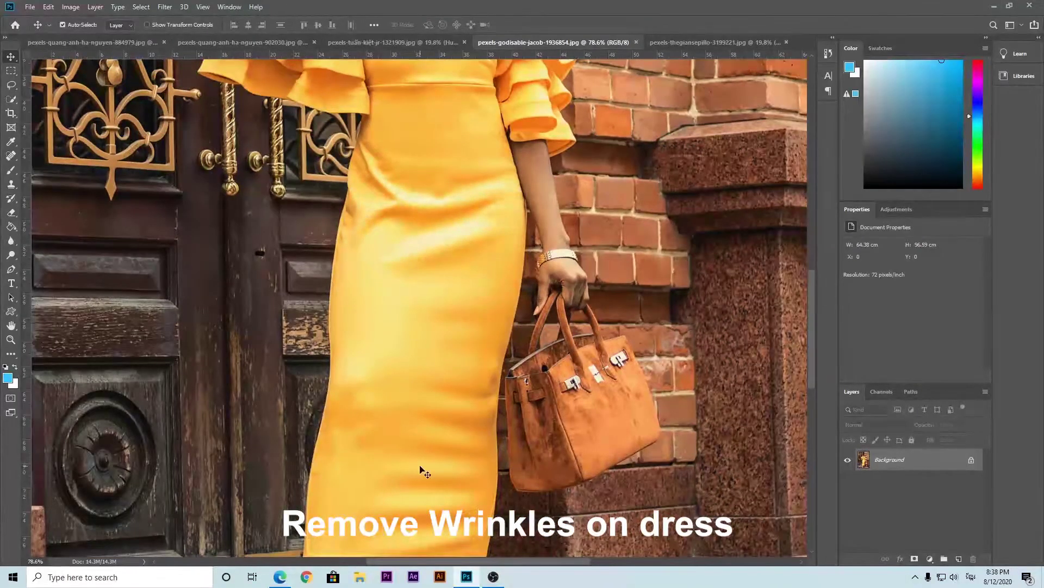
scroll(422, 457, down, 1)
scroll(423, 443, down, 1)
scroll(424, 445, down, 1)
scroll(425, 443, down, 1)
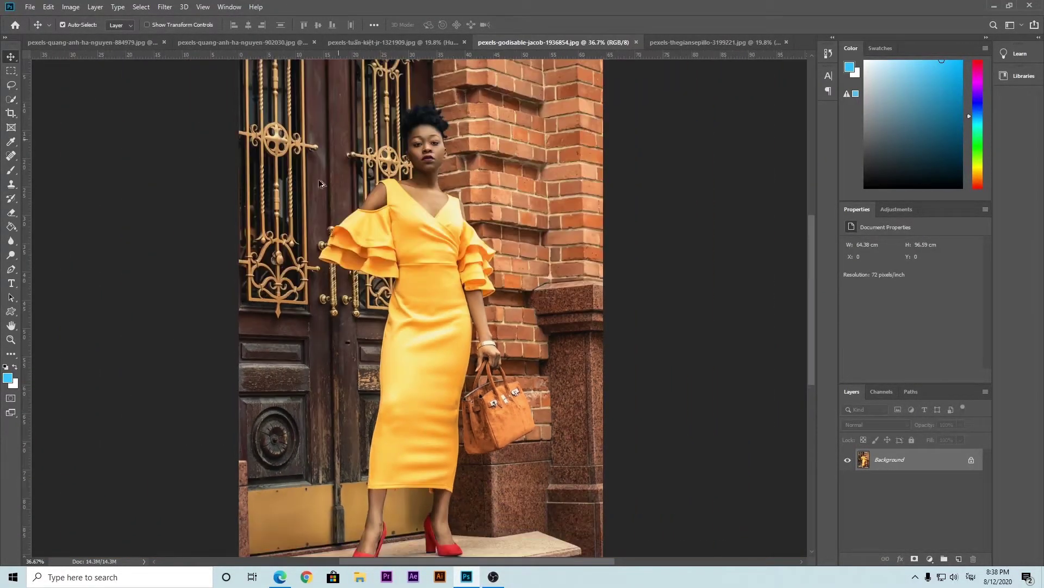
scroll(427, 427, up, 2)
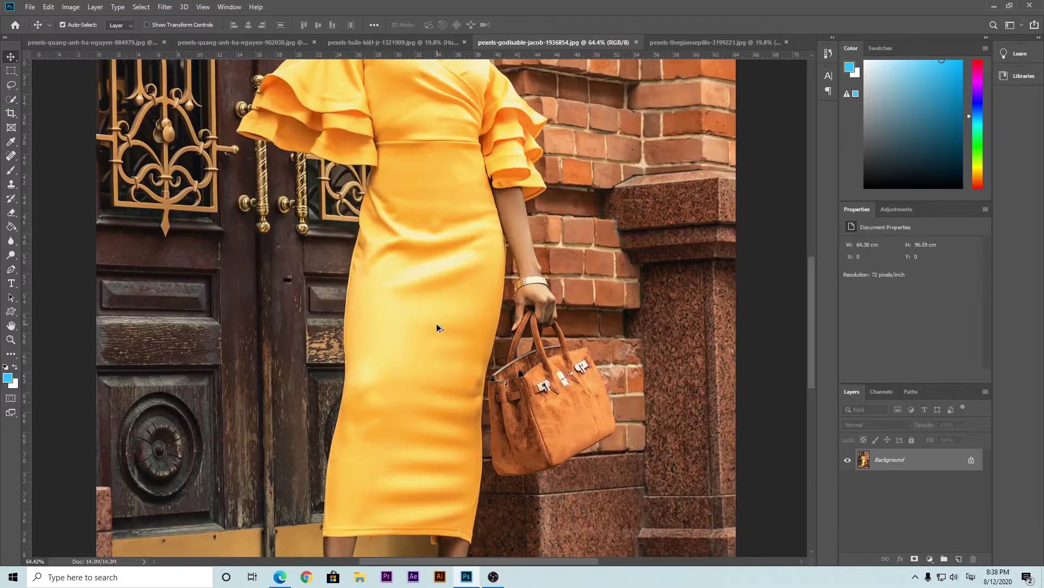
scroll(437, 323, down, 1)
scroll(435, 324, down, 1)
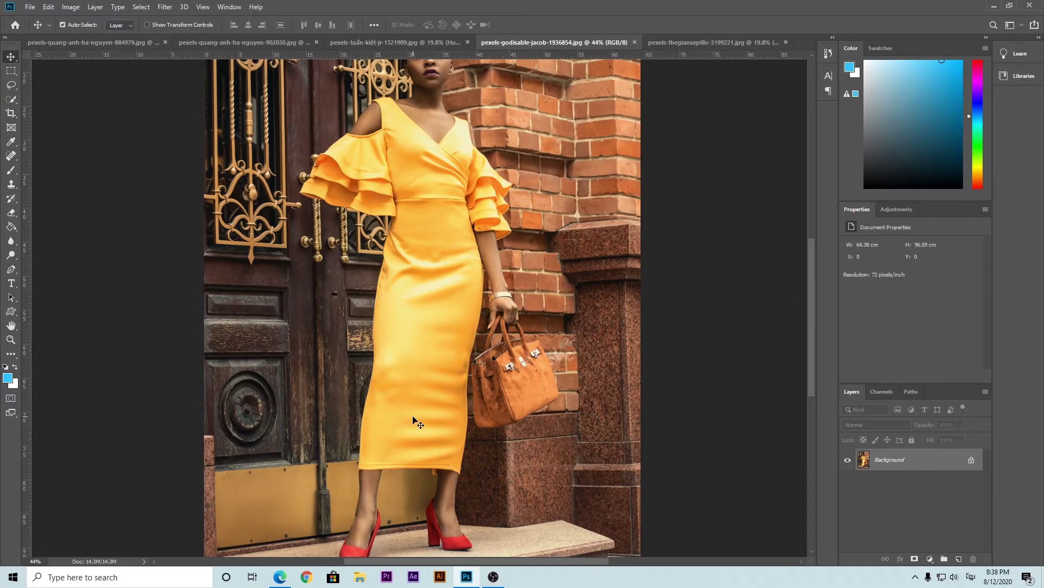
scroll(456, 402, down, 1)
scroll(399, 414, up, 1)
scroll(400, 413, up, 2)
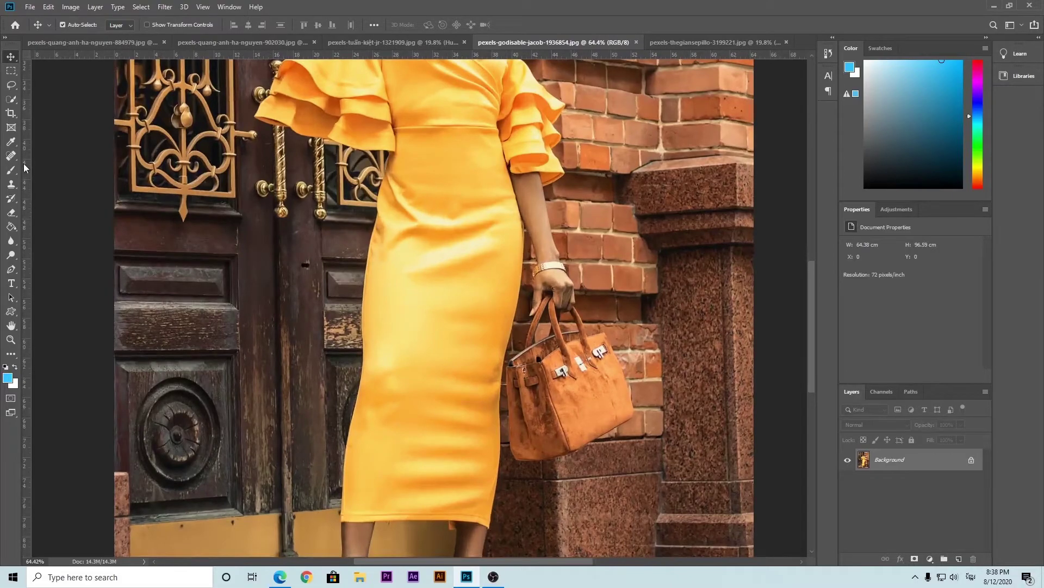
Step: Heal the remaining wrinkles across the yellow dress's waist and mid-section with the Spot Healing Brush
click(11, 155)
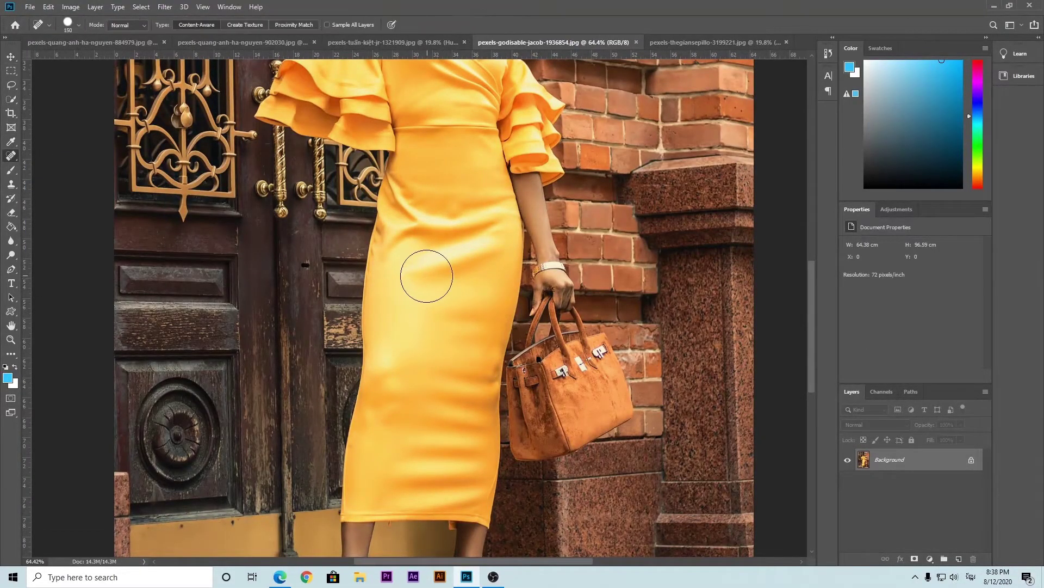
mouse_move(426, 275)
mouse_down()
mouse_move(471, 241)
mouse_move(429, 263)
mouse_move(444, 255)
mouse_move(422, 222)
mouse_move(419, 239)
mouse_up()
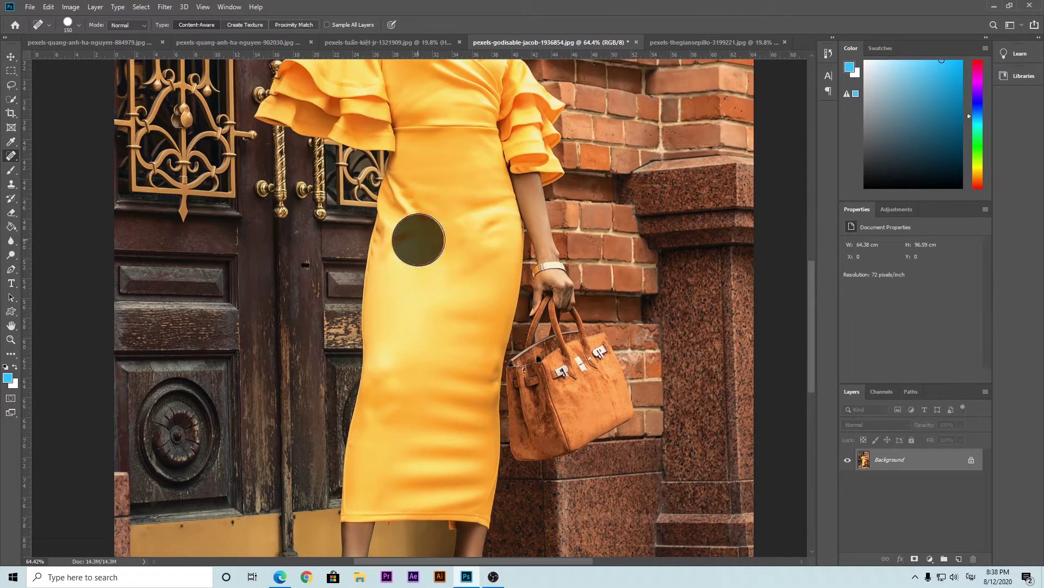
drag(441, 299, 468, 243)
click(452, 346)
click(459, 309)
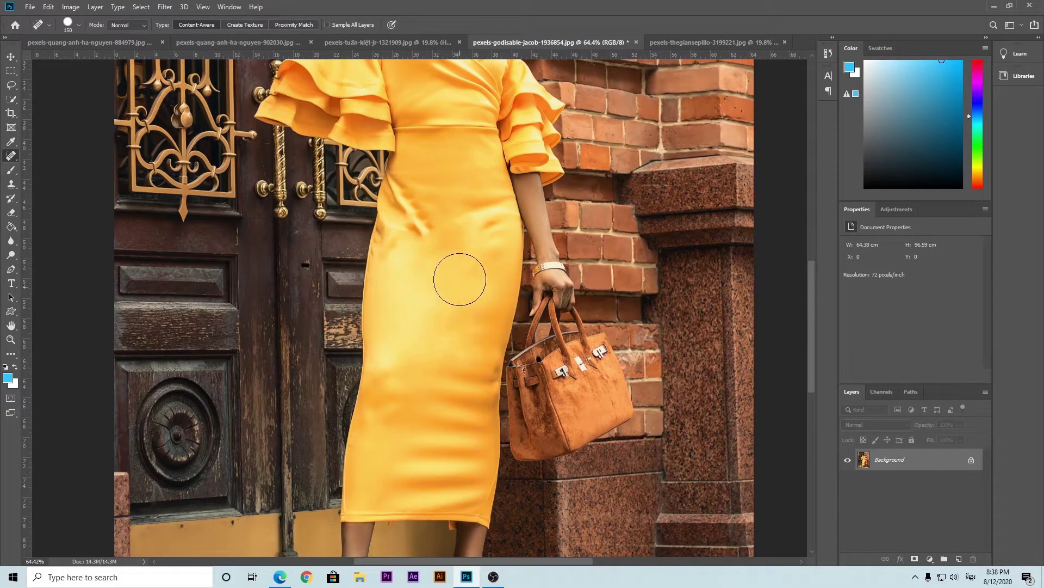
mouse_move(459, 279)
mouse_down()
mouse_move(422, 236)
mouse_move(425, 220)
mouse_up()
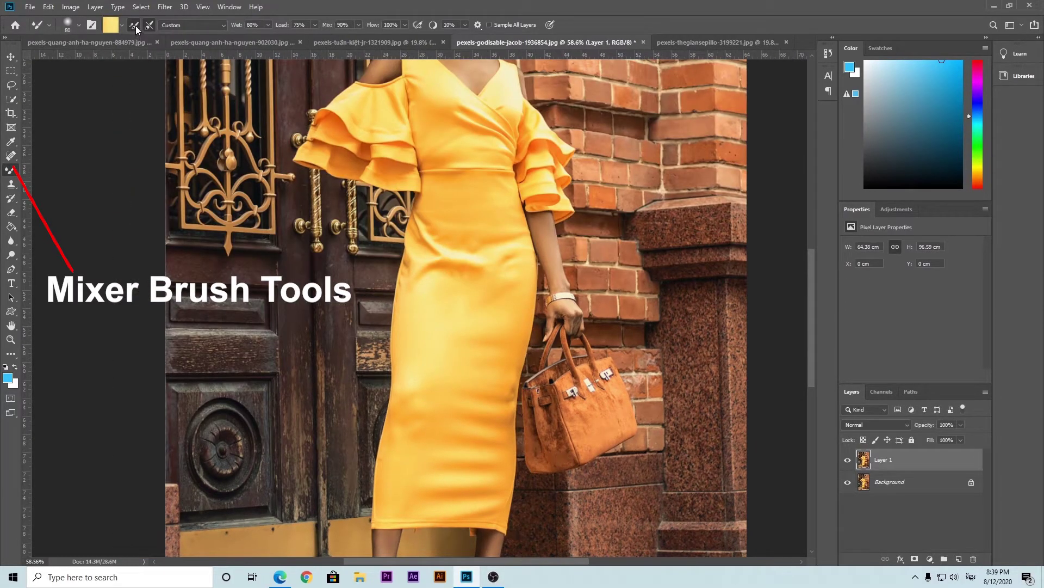
Step: Set the Mixer Brush to load after each stroke, shrink it, and sample the dress colour
click(132, 25)
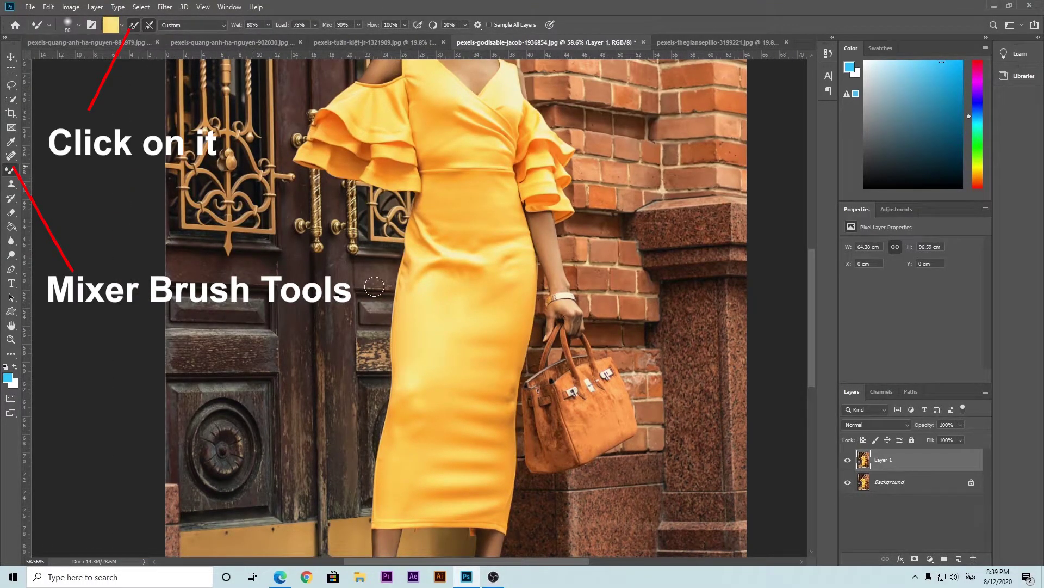
scroll(457, 346, up, 3)
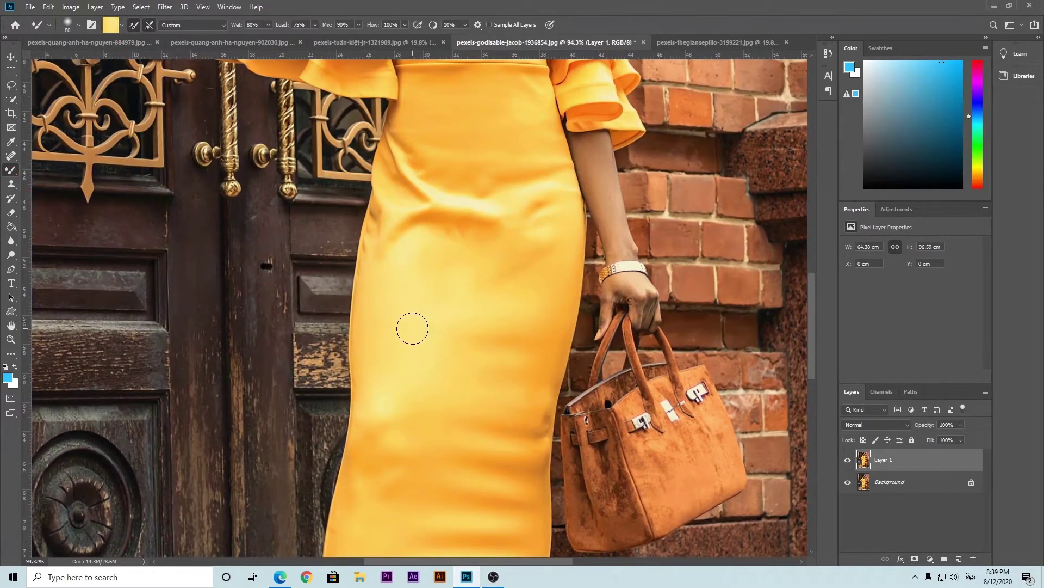
key(bracketleft)
key(alt)
Step: Blend the fold shading, the edge beside the door, and the bright highlight on the dress
mouse_move(412, 300)
mouse_down()
mouse_move(386, 221)
mouse_move(369, 278)
mouse_move(380, 220)
mouse_move(368, 280)
mouse_move(382, 211)
mouse_move(371, 285)
mouse_move(384, 210)
mouse_move(376, 249)
mouse_move(388, 209)
mouse_move(420, 174)
mouse_move(392, 272)
mouse_move(451, 187)
mouse_move(476, 234)
mouse_move(429, 268)
mouse_move(414, 267)
mouse_move(398, 214)
mouse_move(407, 153)
mouse_up()
drag(400, 146, 393, 197)
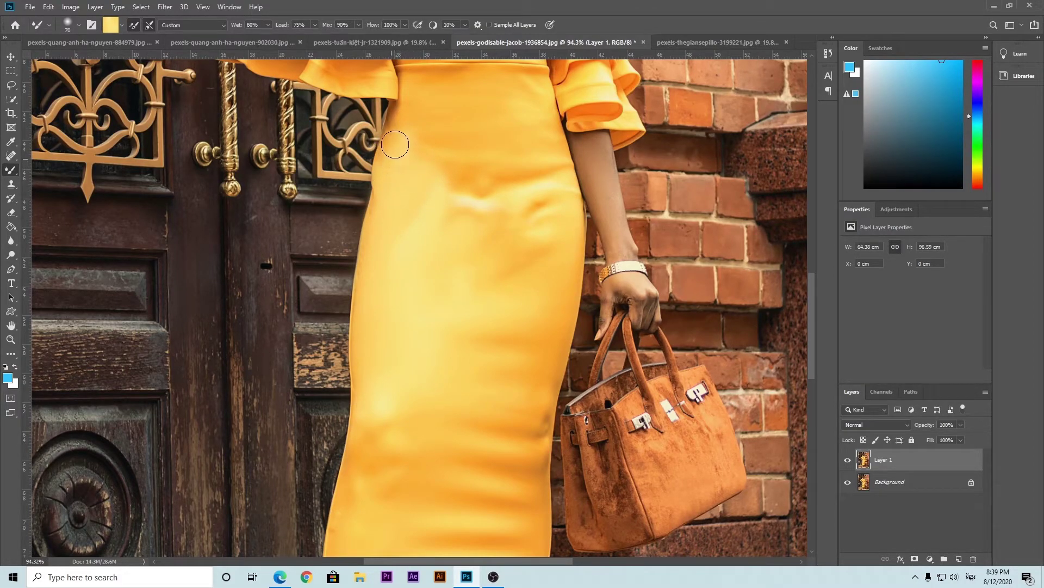
mouse_move(464, 206)
mouse_down()
mouse_move(454, 251)
mouse_move(494, 205)
mouse_up()
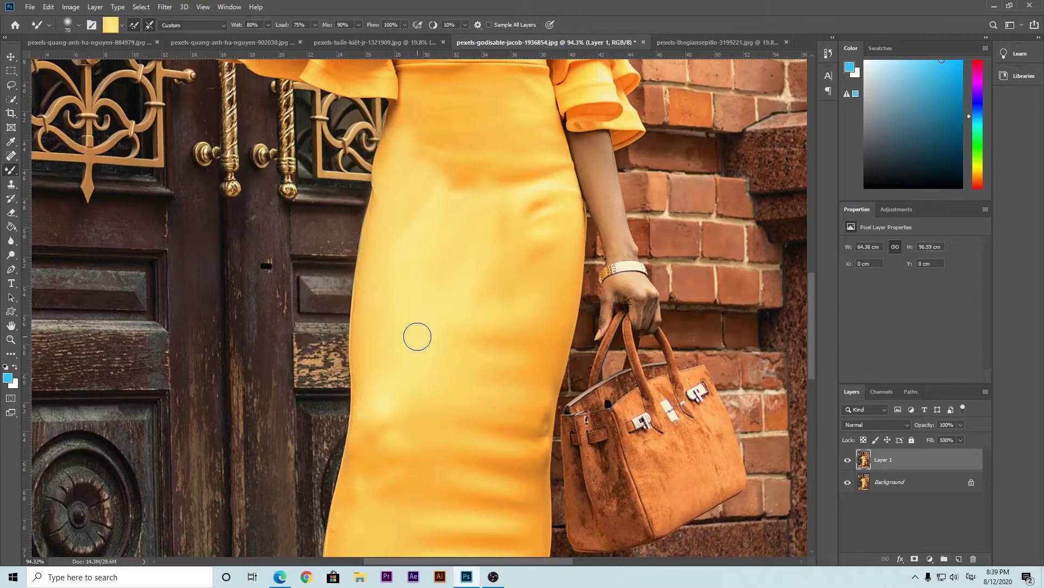
scroll(418, 337, down, 3)
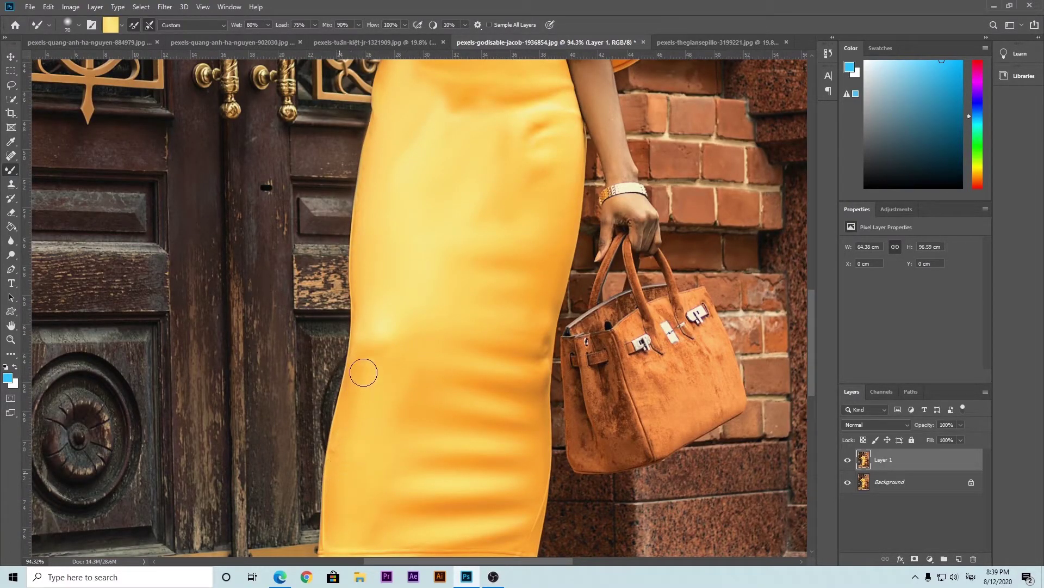
mouse_move(434, 381)
mouse_down()
mouse_move(432, 439)
mouse_move(461, 352)
mouse_up()
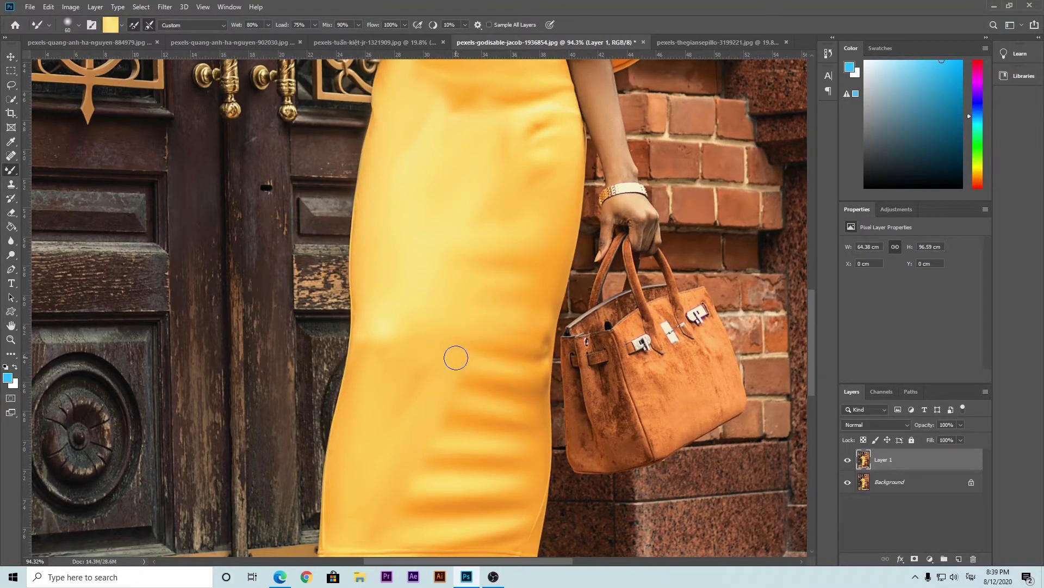
Step: Smooth horizontal wrinkles on the lower dress, hem and right side with a larger brush
key(bracketright)
key(bracketright)
key(bracketright)
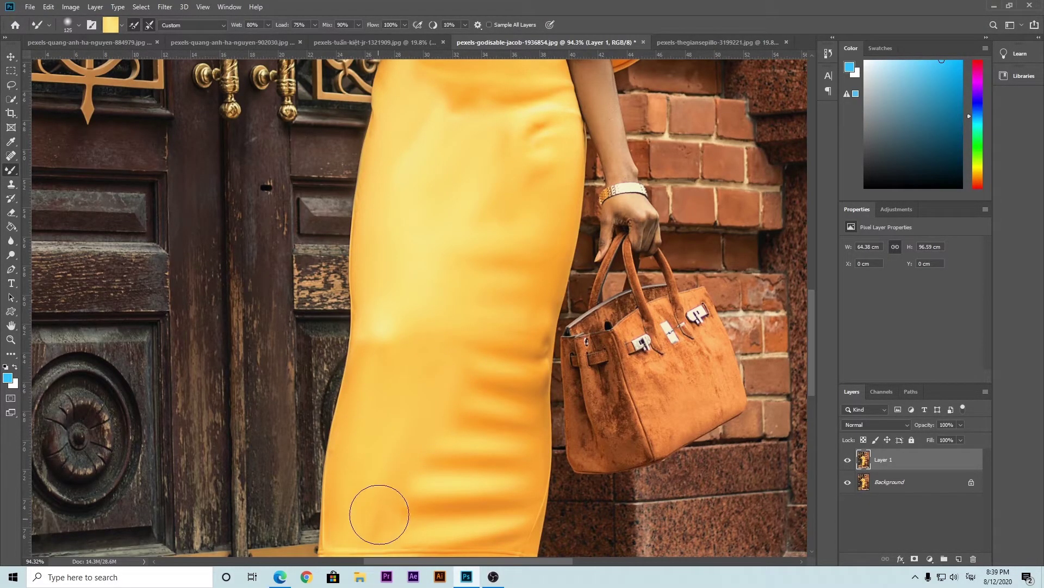
drag(379, 514, 490, 359)
key(bracketright)
drag(485, 413, 434, 529)
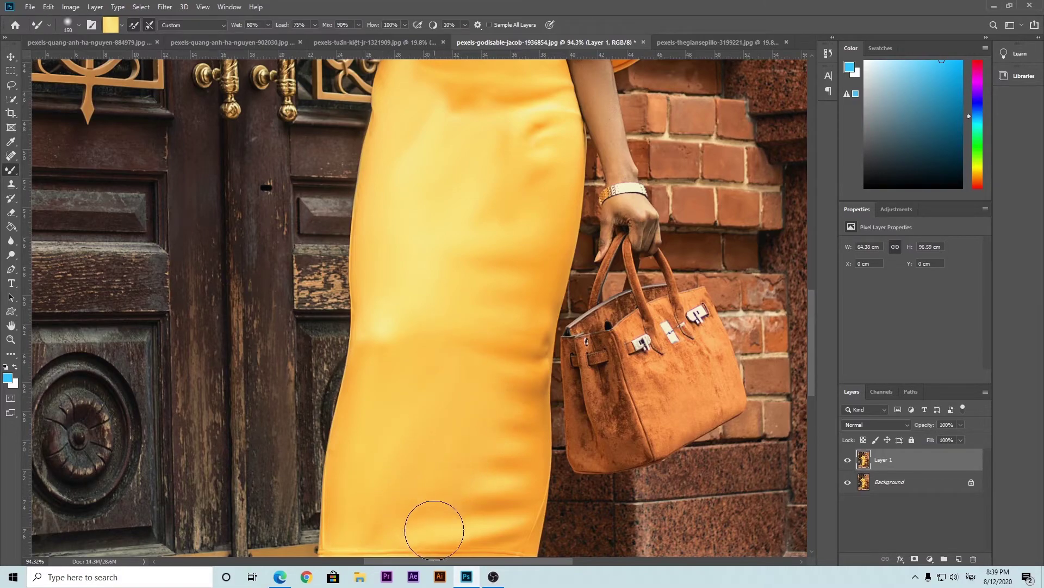
scroll(452, 463, down, 1)
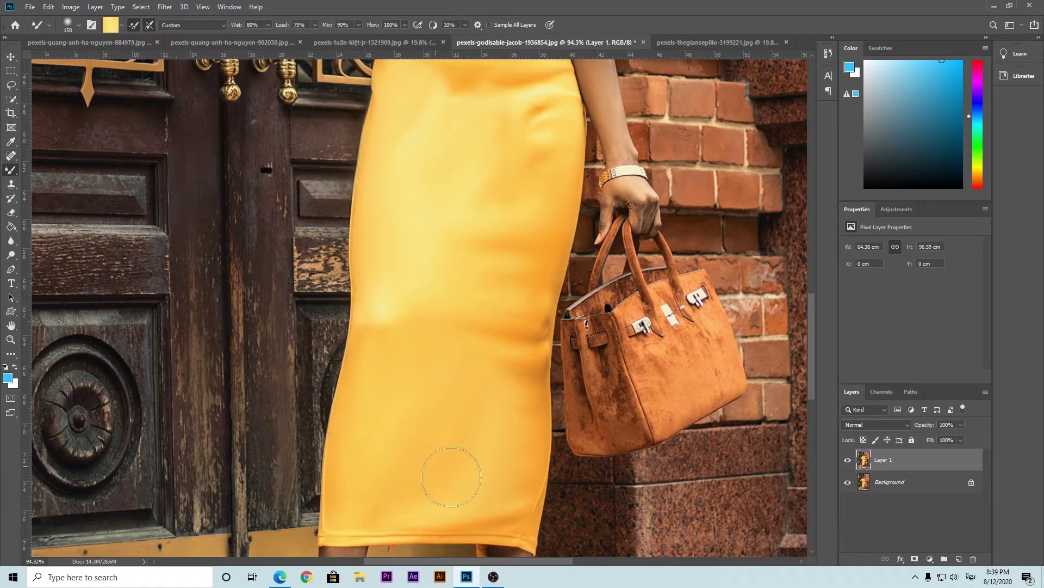
mouse_move(494, 450)
mouse_down()
mouse_move(497, 293)
mouse_move(468, 348)
mouse_up()
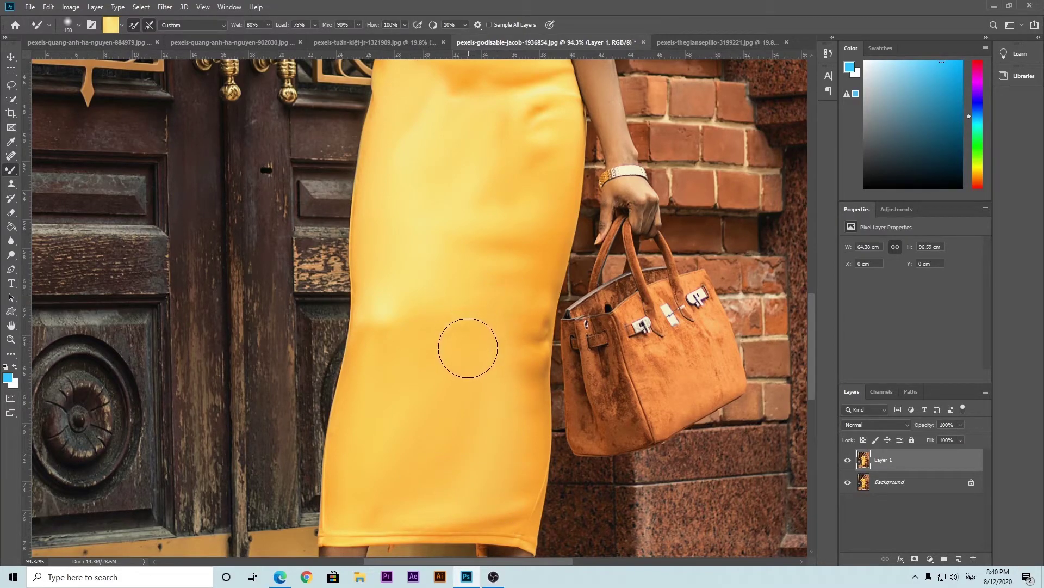
Step: Resize the brush and smooth away the dark crease on the upper dress
scroll(443, 387, up, 2)
scroll(478, 367, up, 1)
key(bracketleft)
key(bracketleft)
key(bracketleft)
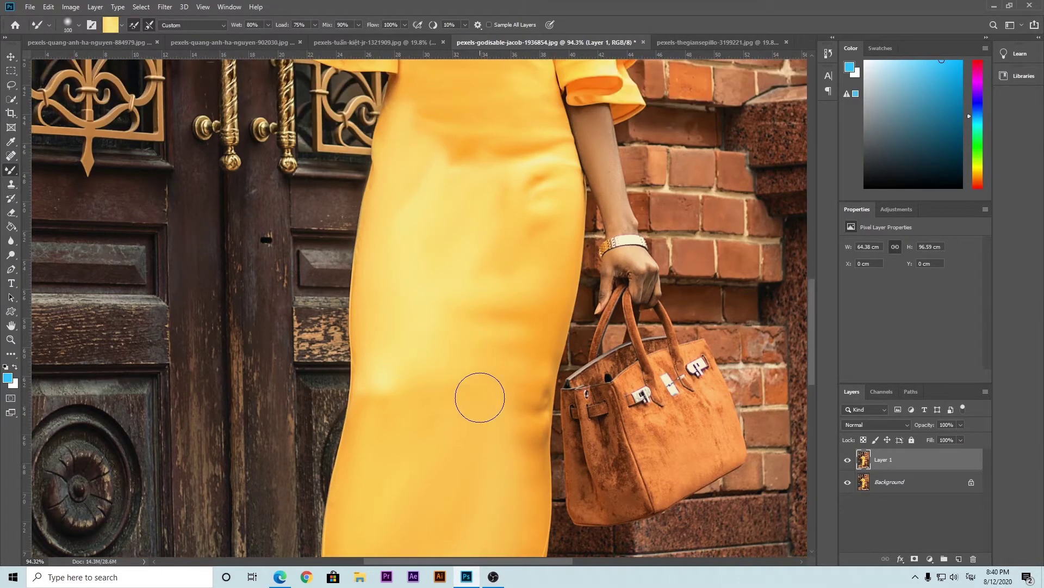
key(bracketright)
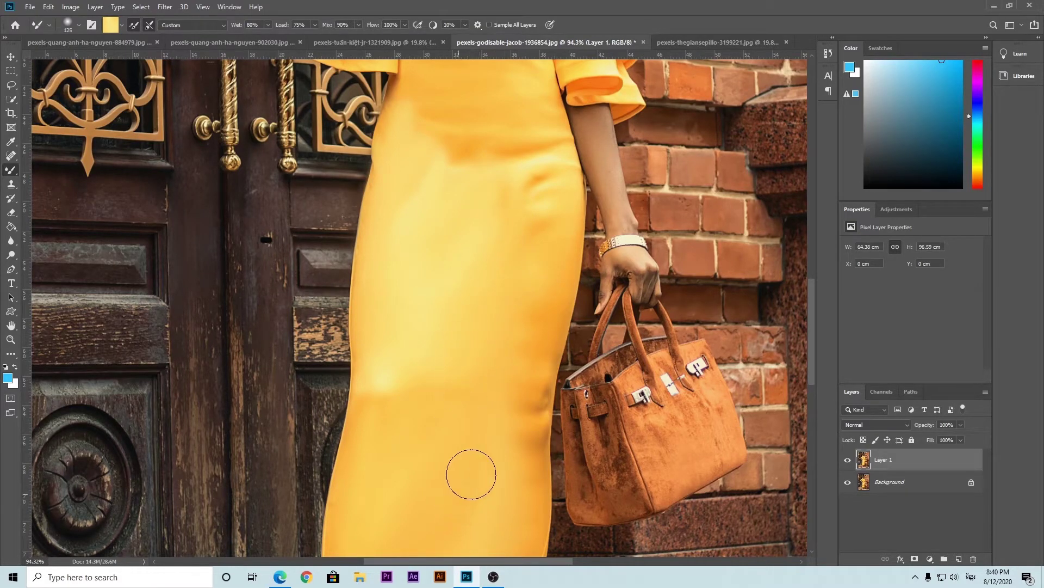
scroll(478, 357, down, 2)
scroll(446, 408, down, 2)
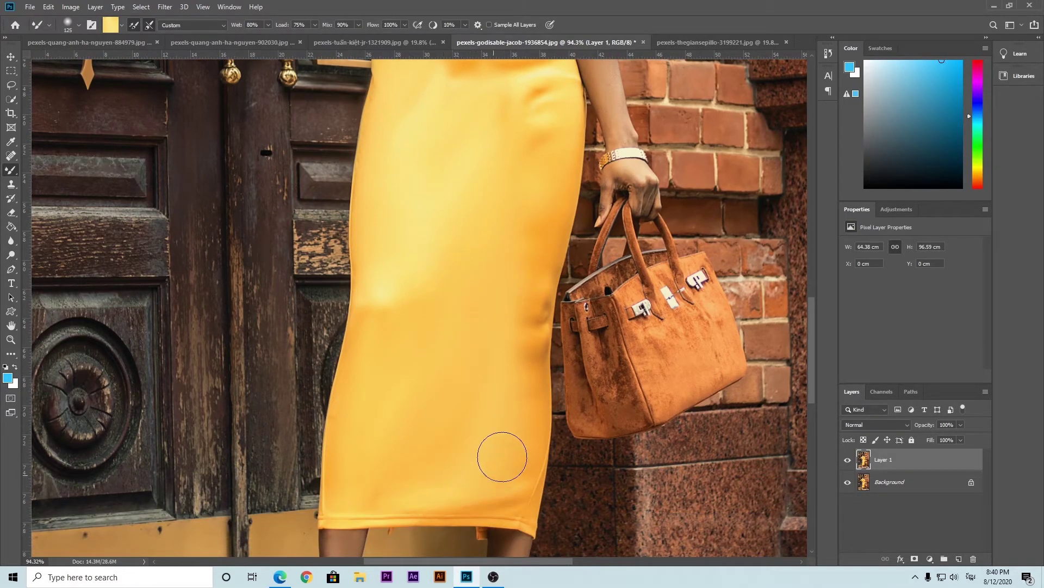
key(bracketleft)
key(bracketleft)
key(bracketleft)
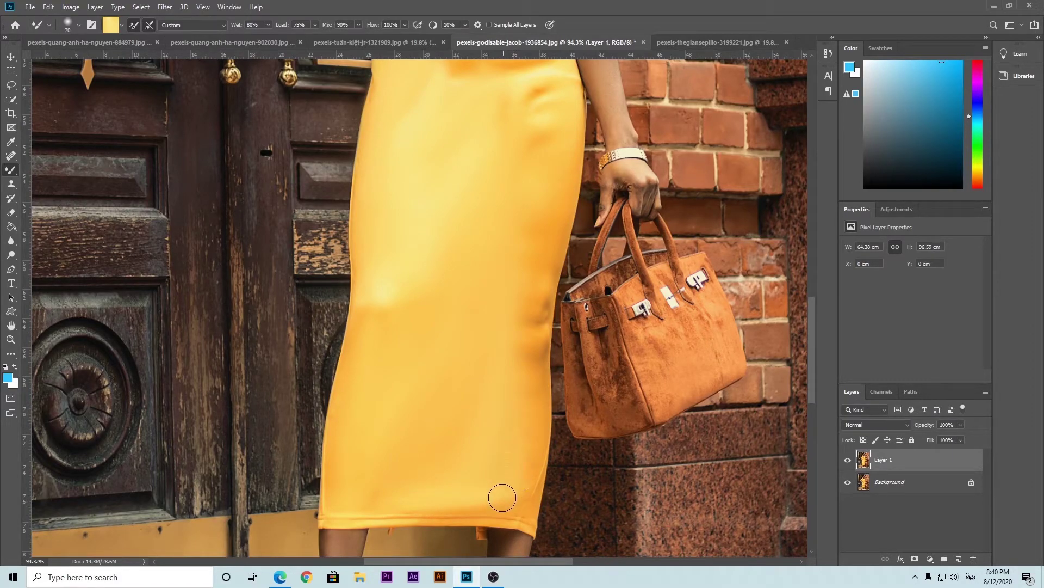
scroll(505, 314, up, 2)
key(bracketright)
key(bracketright)
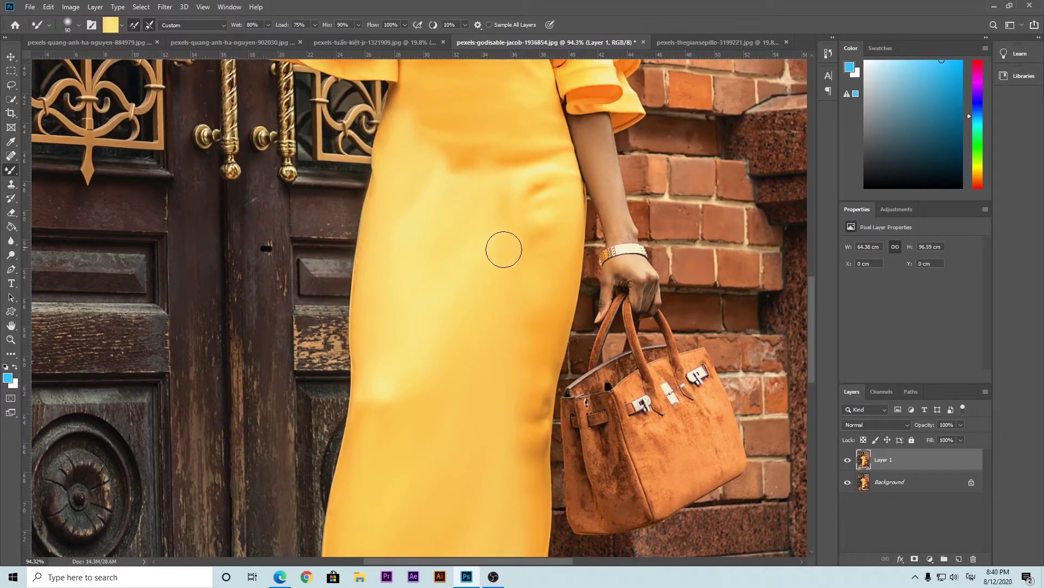
scroll(478, 240, up, 1)
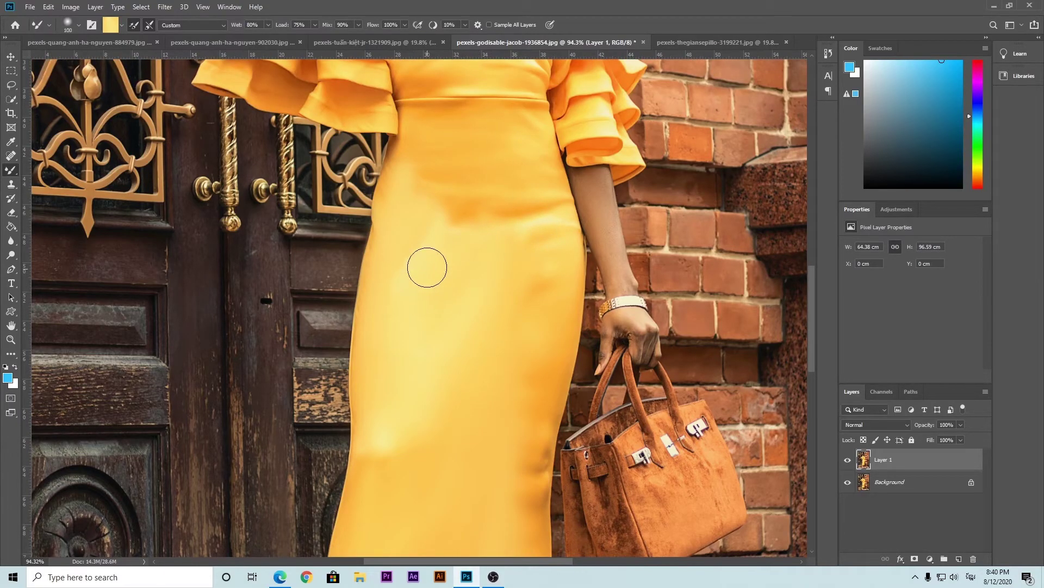
key(bracketright)
key(bracketright)
scroll(429, 245, up, 2)
mouse_move(527, 306)
mouse_down()
mouse_move(455, 357)
mouse_move(422, 313)
mouse_move(450, 331)
mouse_move(509, 300)
mouse_move(515, 275)
mouse_move(441, 279)
mouse_move(550, 310)
mouse_move(513, 418)
mouse_up()
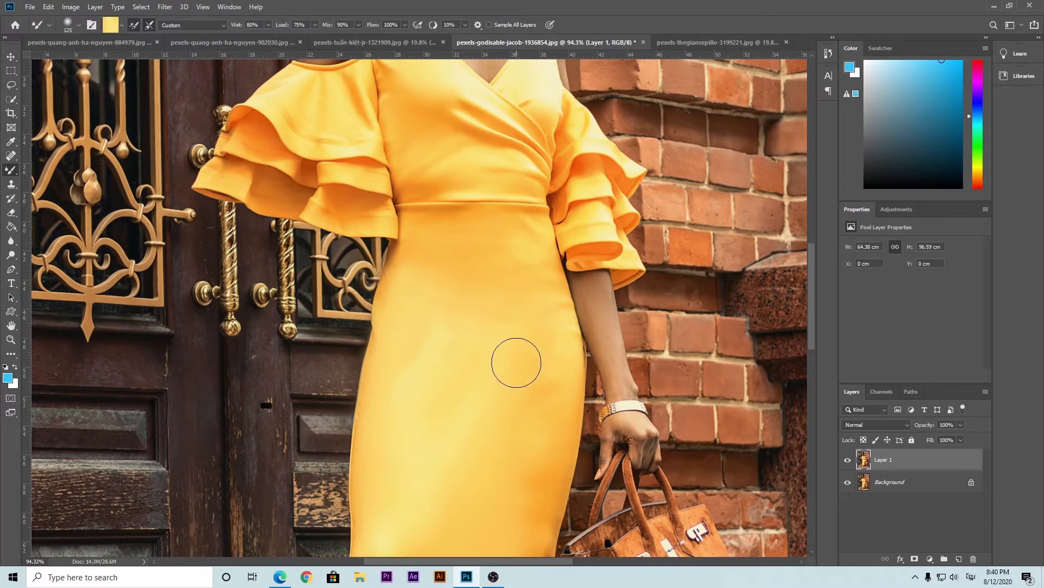
Step: Soften the bodice shading above the waist, then zoom out to view the whole dress
scroll(515, 361, up, 1)
key(bracketleft)
key(bracketleft)
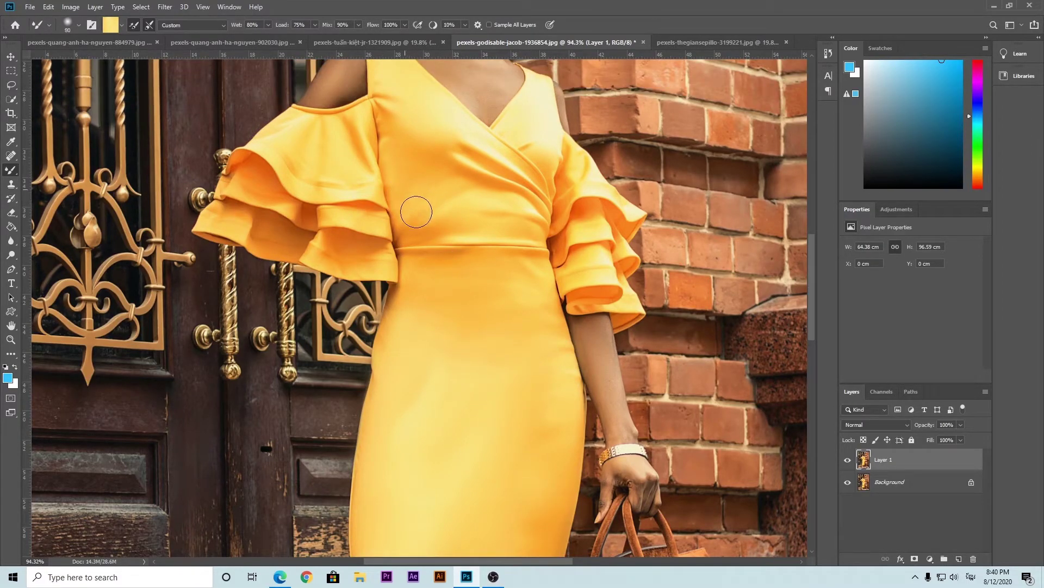
mouse_move(408, 175)
mouse_down()
mouse_move(417, 222)
mouse_move(492, 210)
mouse_up()
key(bracketleft)
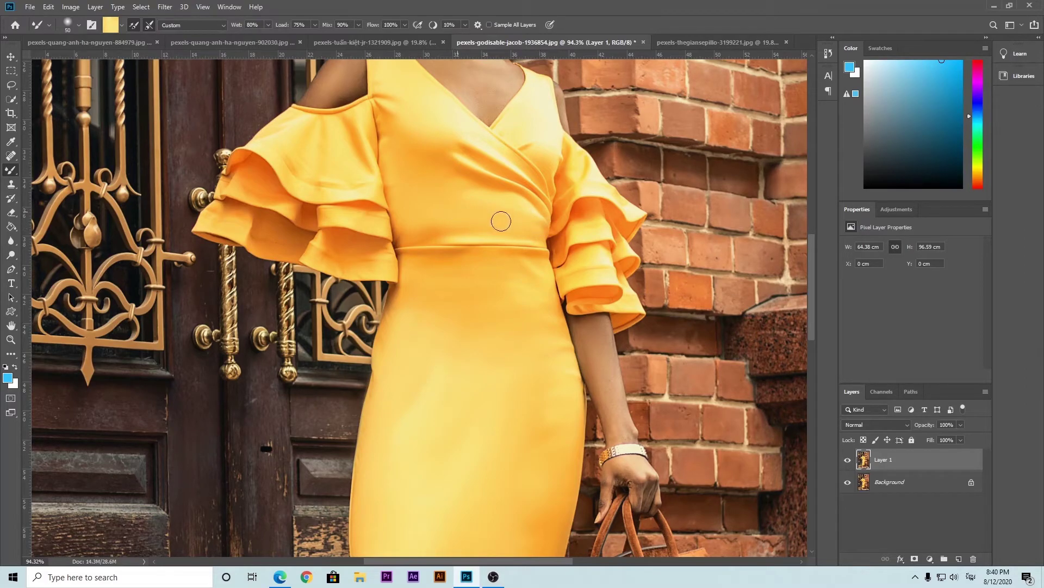
scroll(473, 342, down, 2)
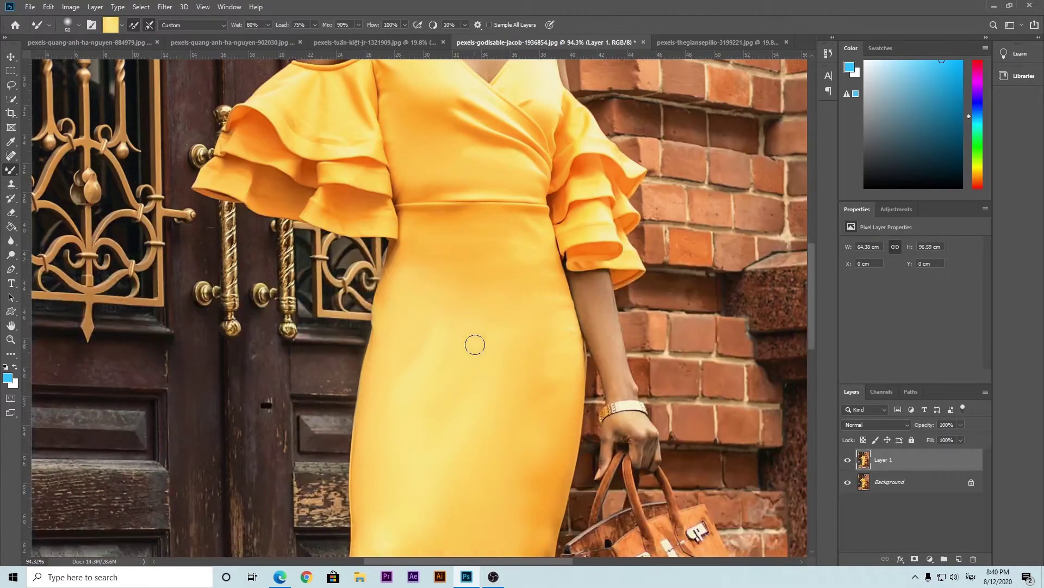
scroll(475, 345, down, 3)
scroll(475, 345, down, 2)
scroll(476, 387, down, 2)
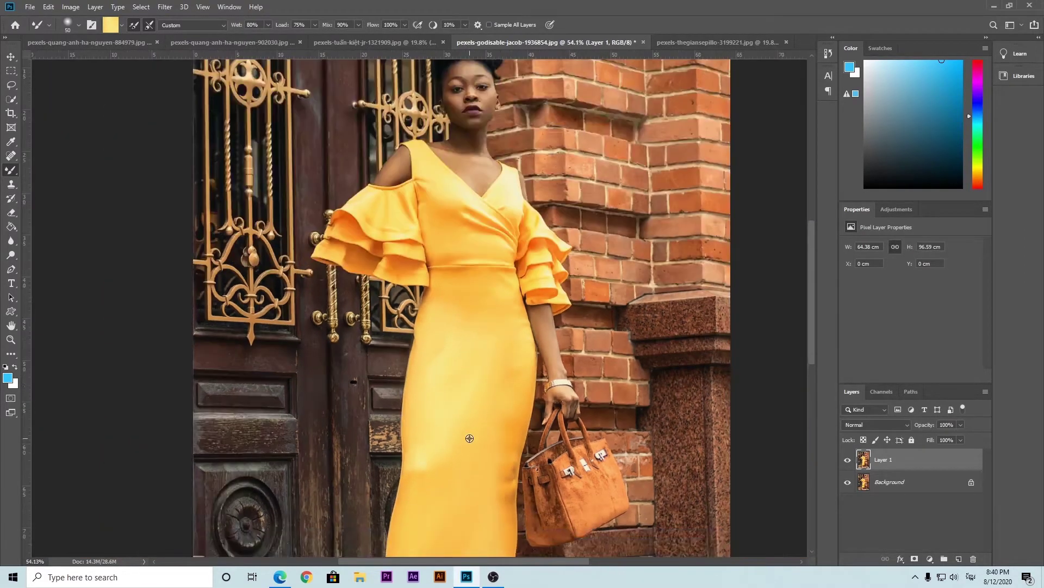
scroll(473, 436, down, 2)
scroll(468, 410, down, 1)
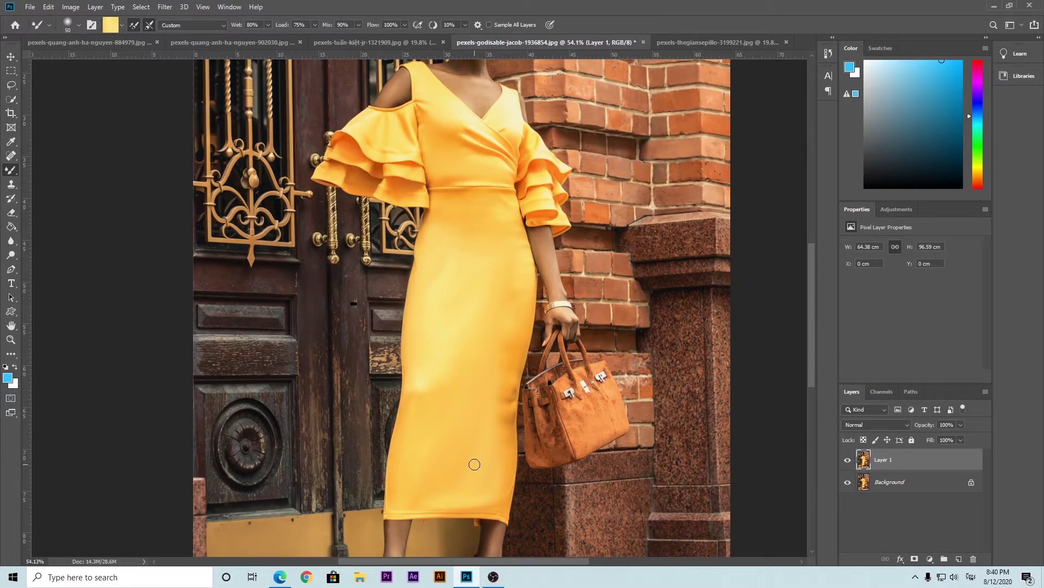
scroll(474, 462, up, 2)
scroll(491, 191, down, 2)
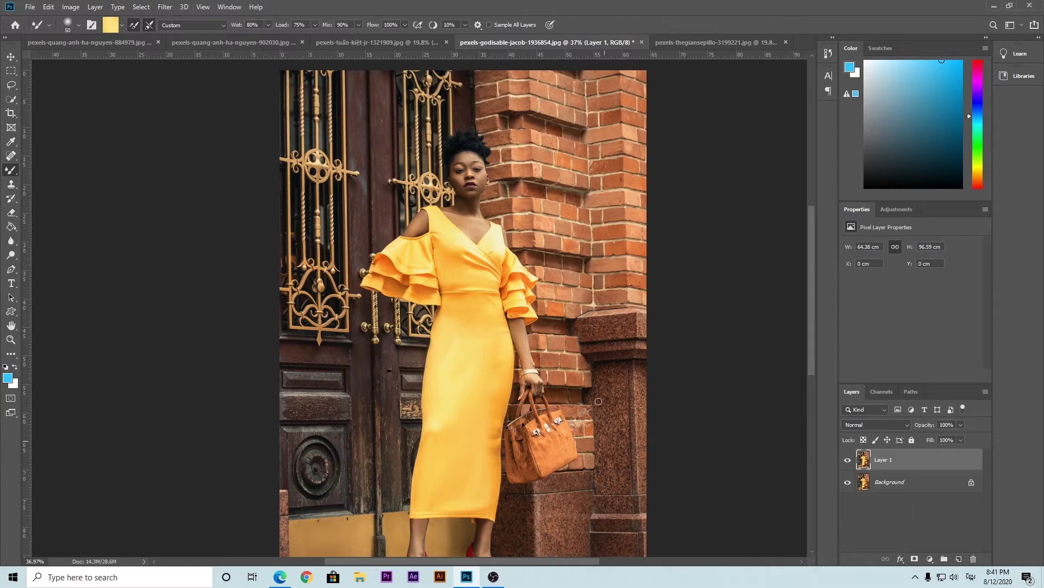
Step: Toggle Layer 1's visibility repeatedly to compare the smoothed dress with the original
click(848, 462)
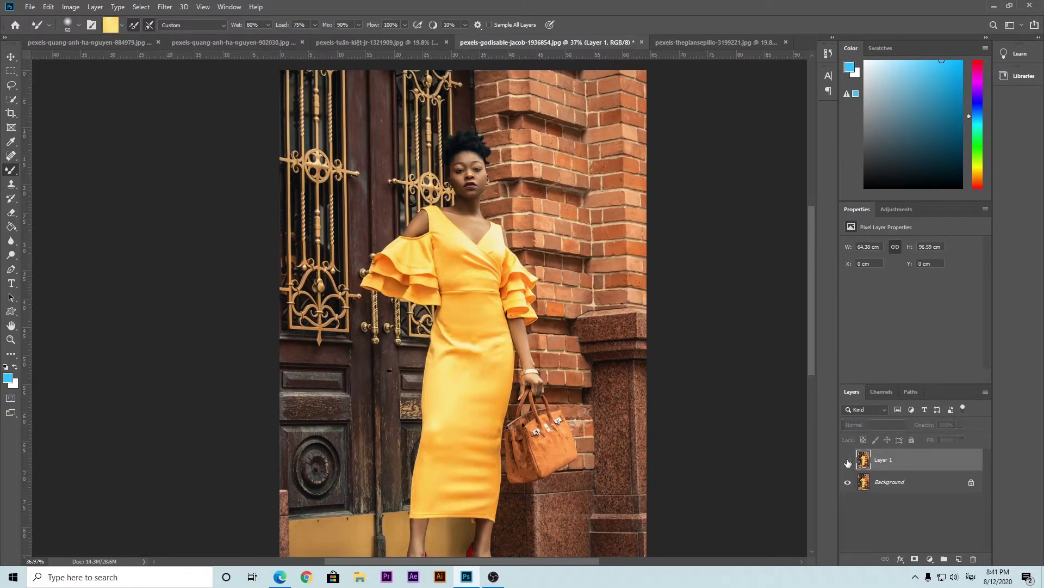
click(847, 462)
click(847, 461)
click(848, 461)
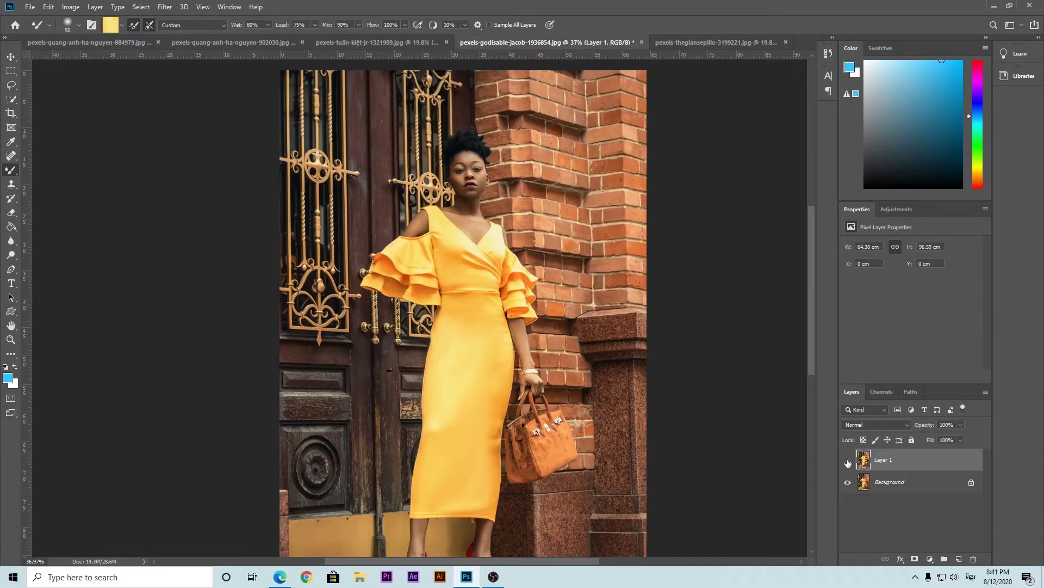
click(847, 461)
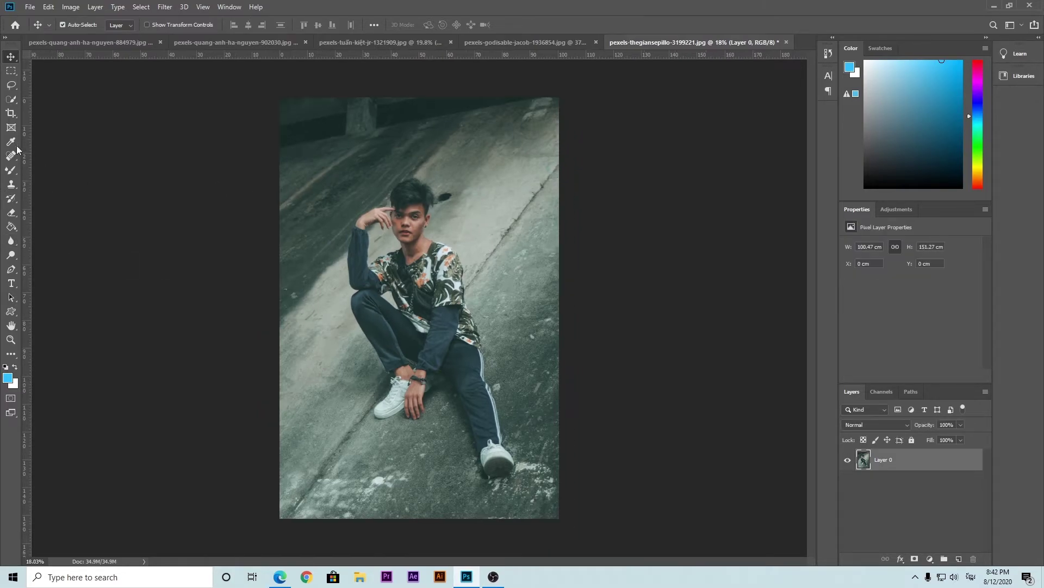
Step: Straighten the man's photo with the Ruler Tool along a line from his head to shoe
click(11, 143)
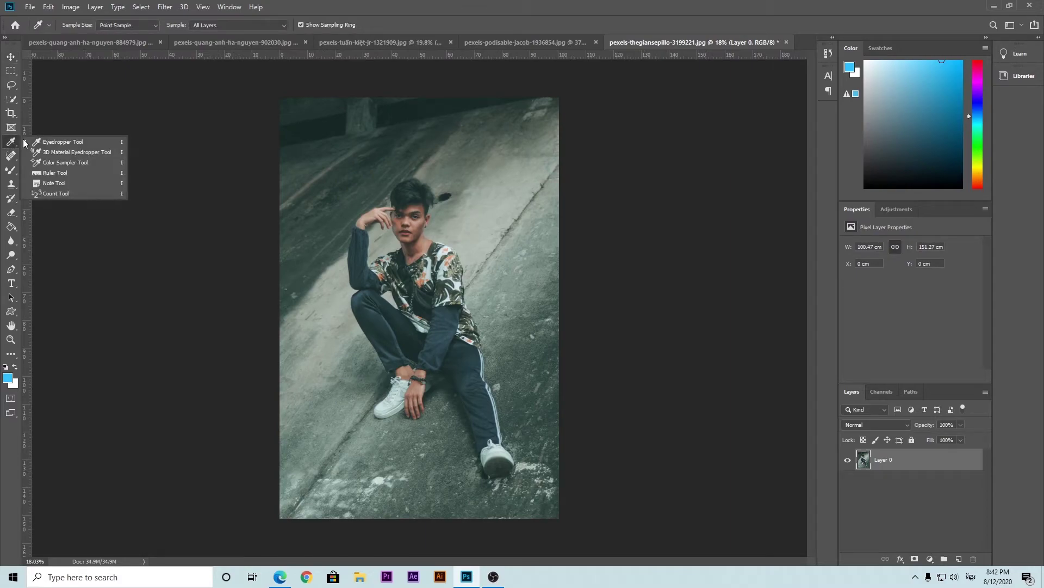
click(61, 173)
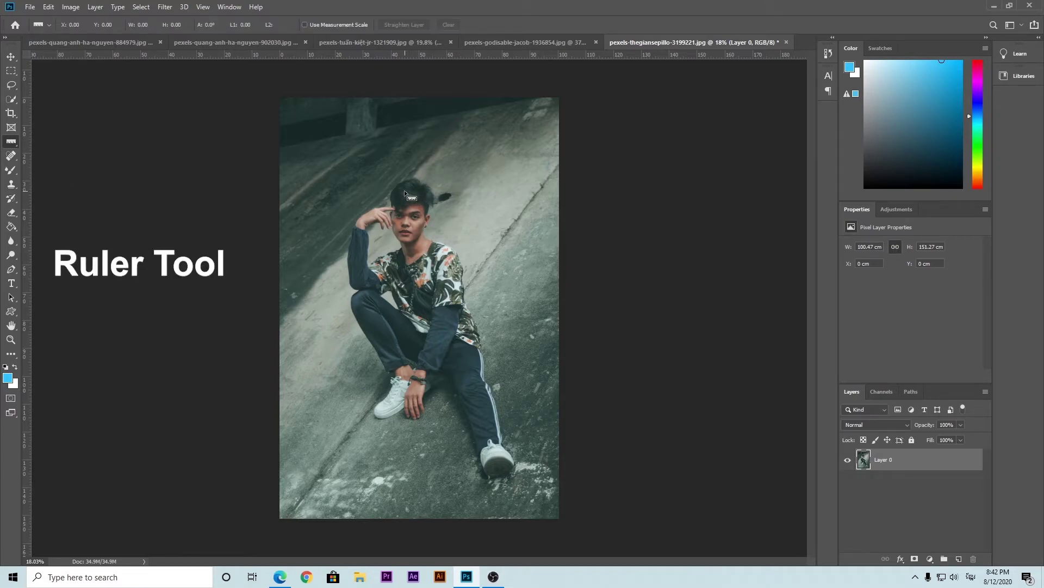
drag(402, 190, 496, 469)
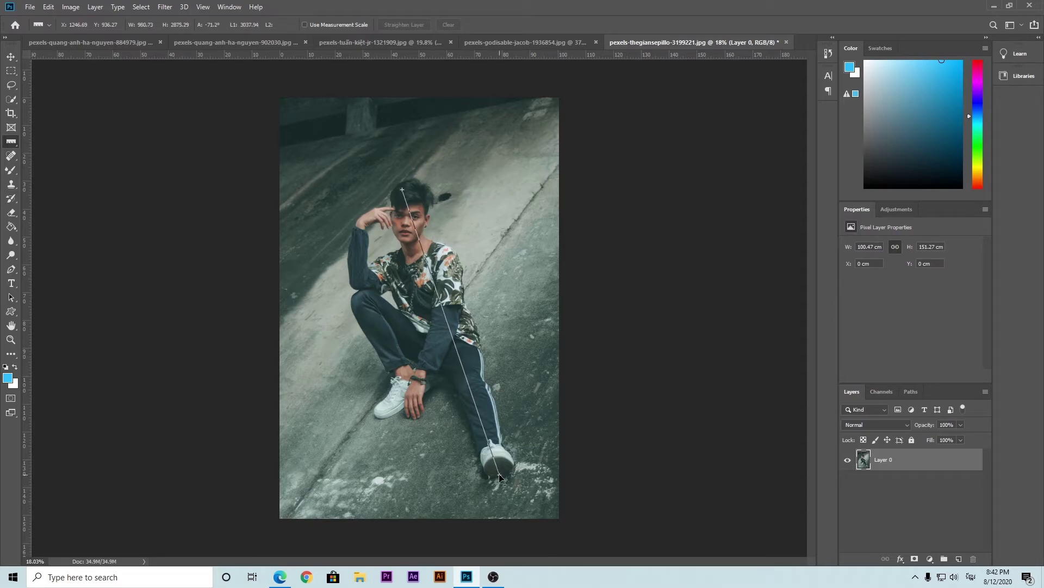
drag(500, 477, 500, 471)
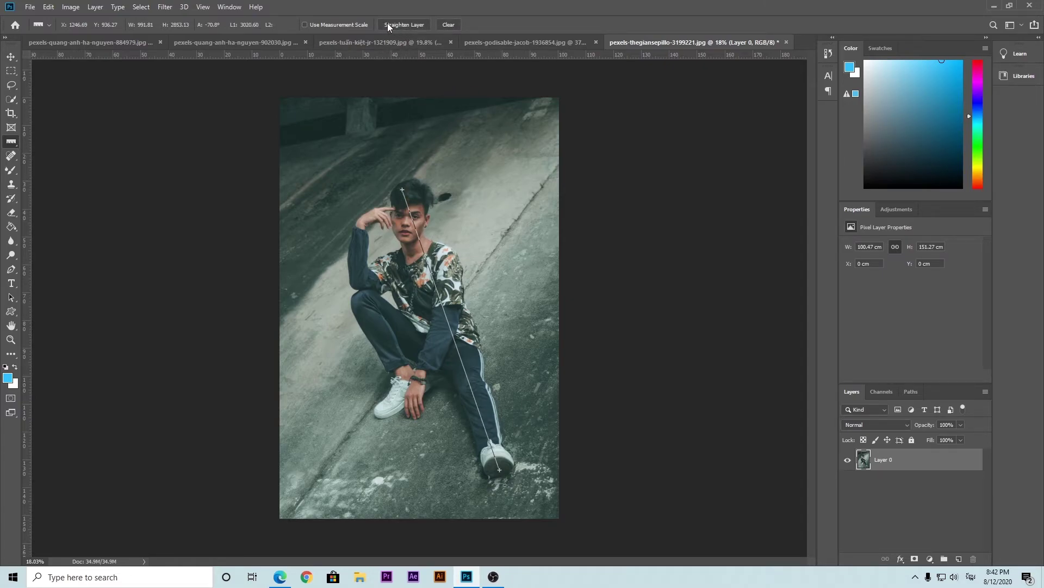
click(403, 25)
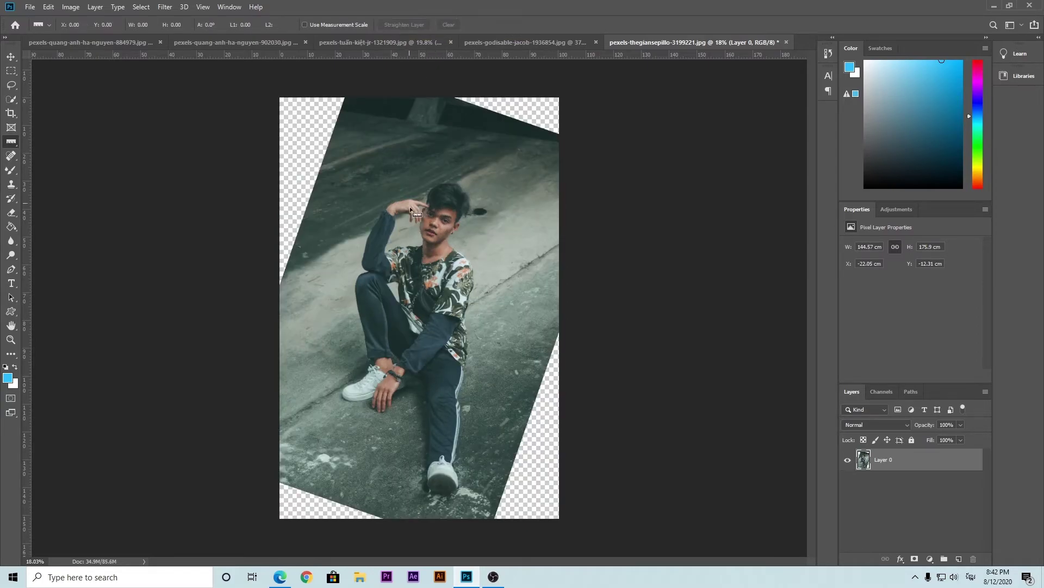
Step: Select the left and top-right transparent corners with the Magic Wand
key(ctrl+minus)
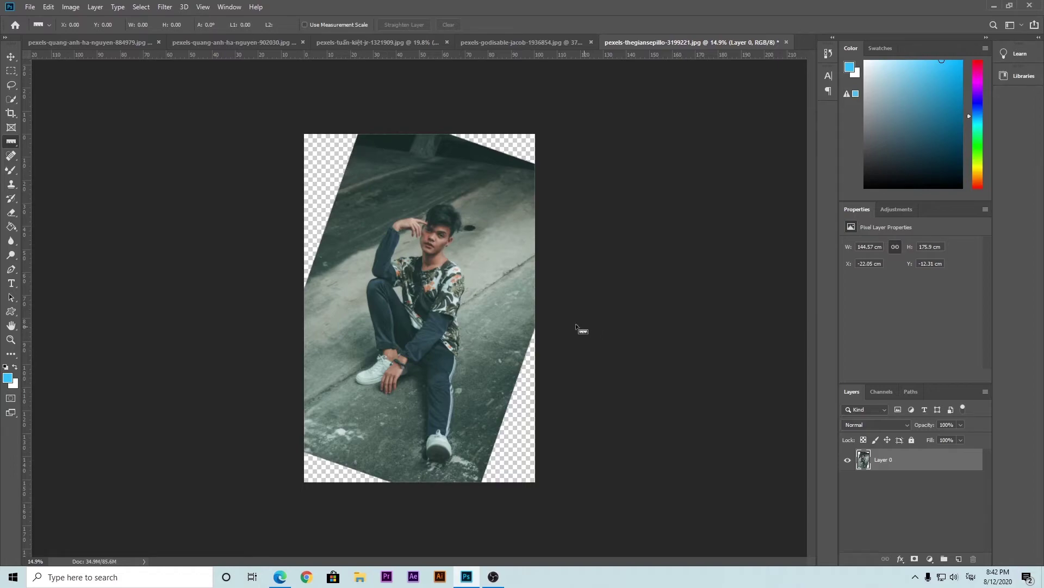
click(11, 99)
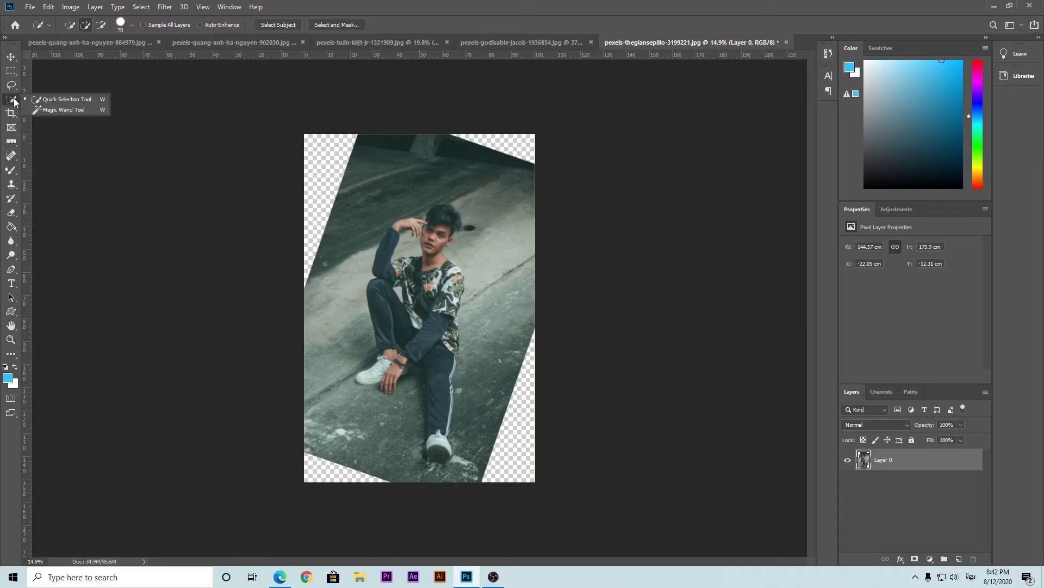
click(66, 109)
click(340, 163)
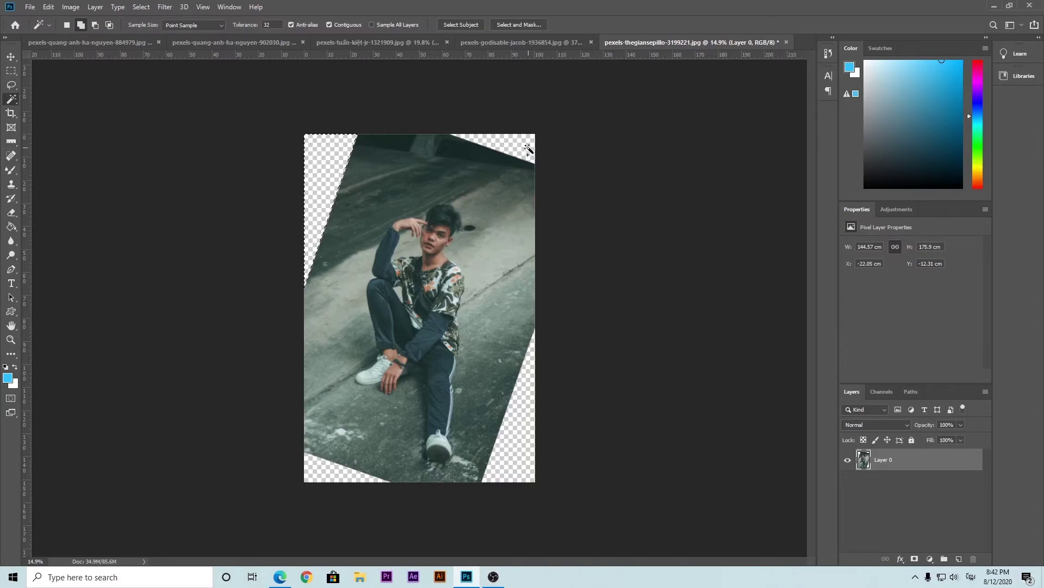
click(530, 148)
Step: Expand the corner selection by 5 pixels
key(v)
click(157, 8)
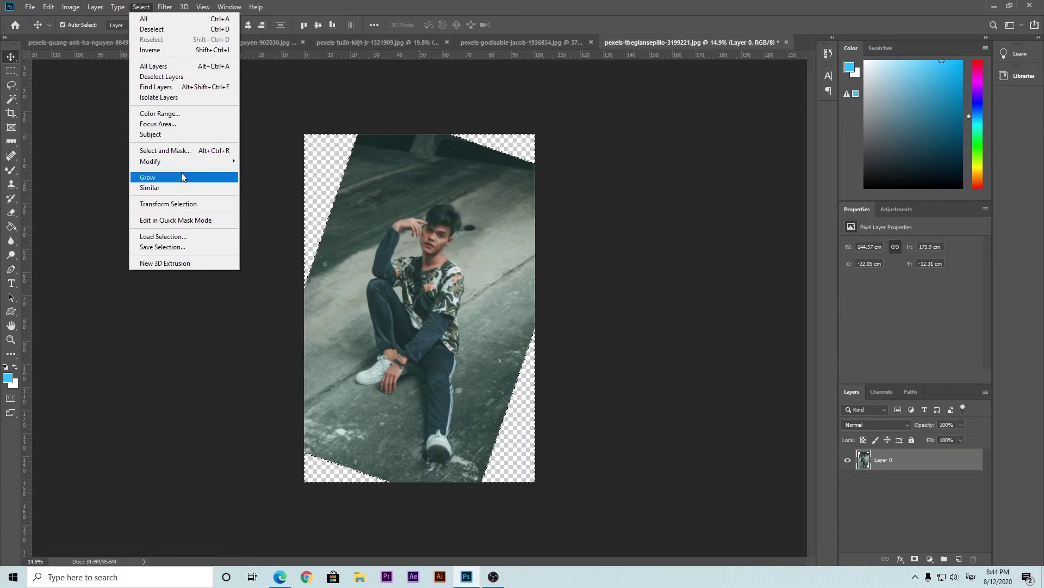
mouse_move(183, 161)
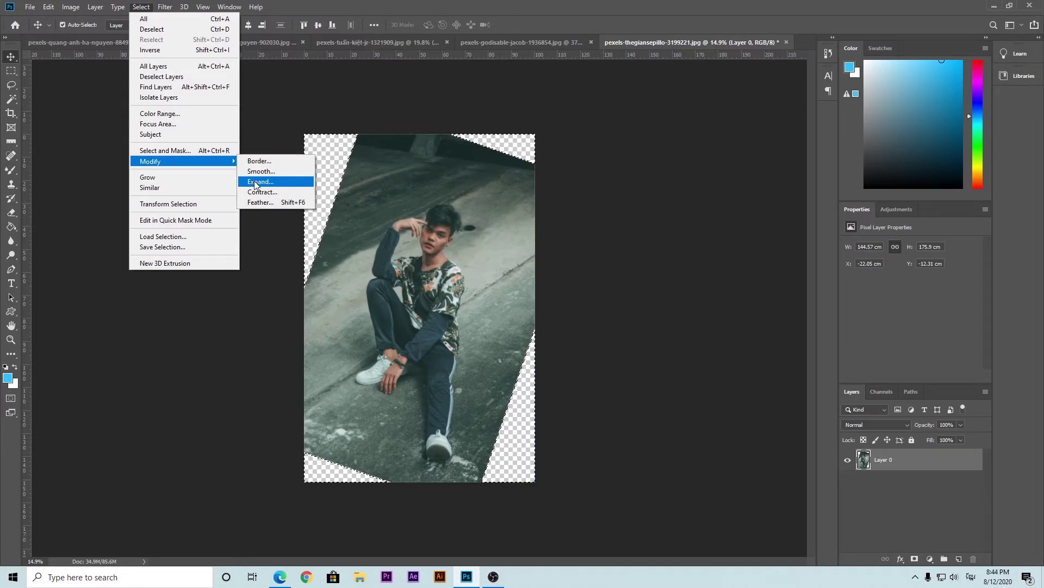
click(260, 181)
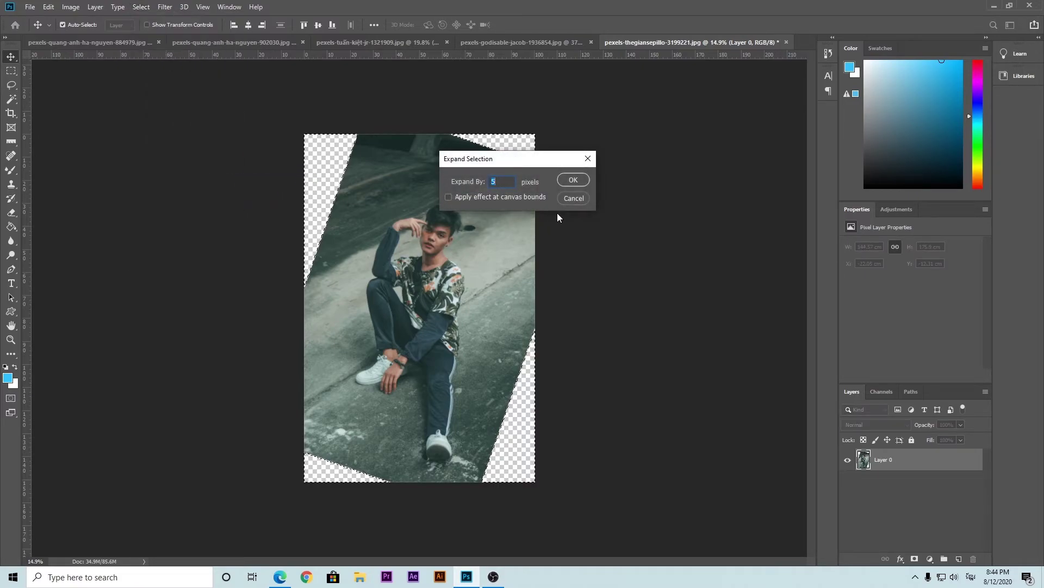
click(571, 180)
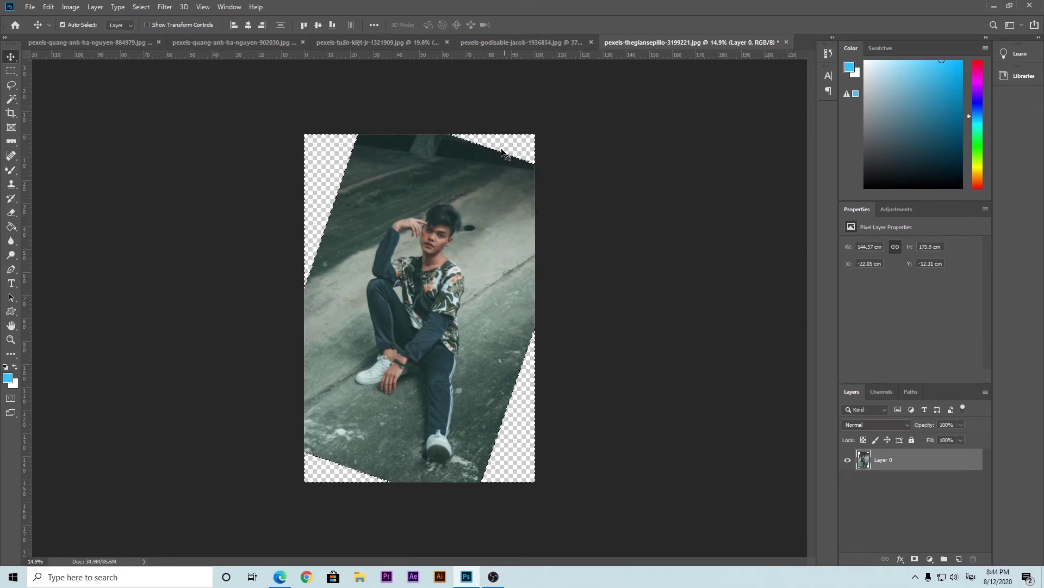
Step: Expand the corner selection again by 10 pixels
scroll(496, 107, up, 3)
scroll(497, 107, up, 2)
scroll(544, 71, up, 2)
scroll(587, 105, up, 1)
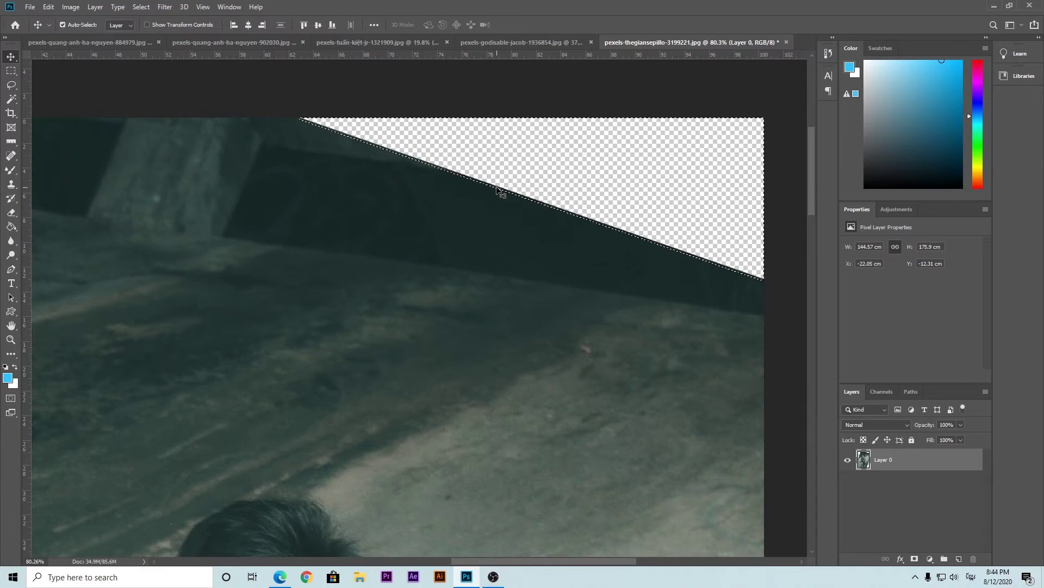
key(ctrl)
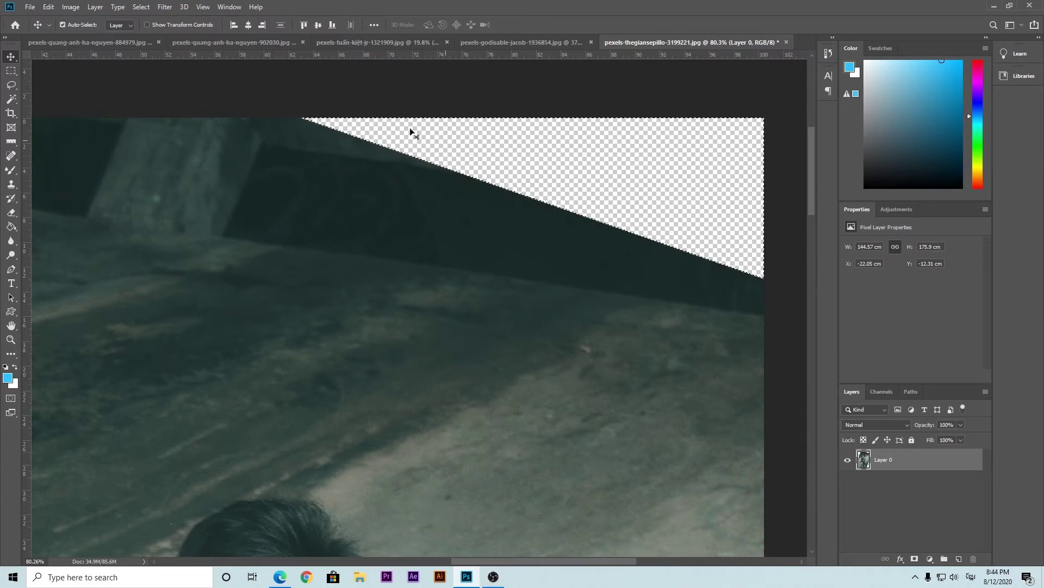
click(161, 7)
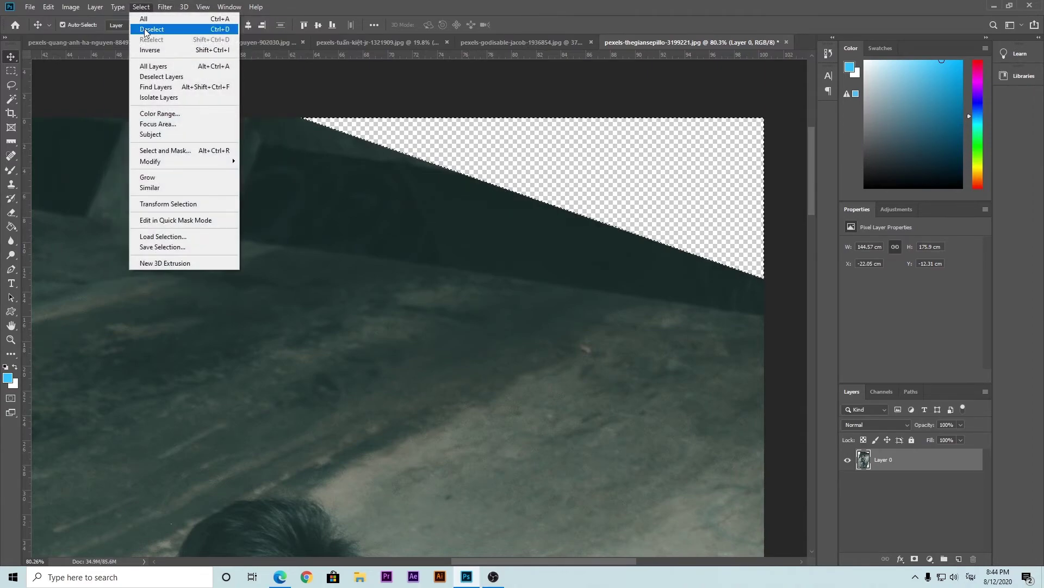
mouse_move(150, 161)
click(282, 184)
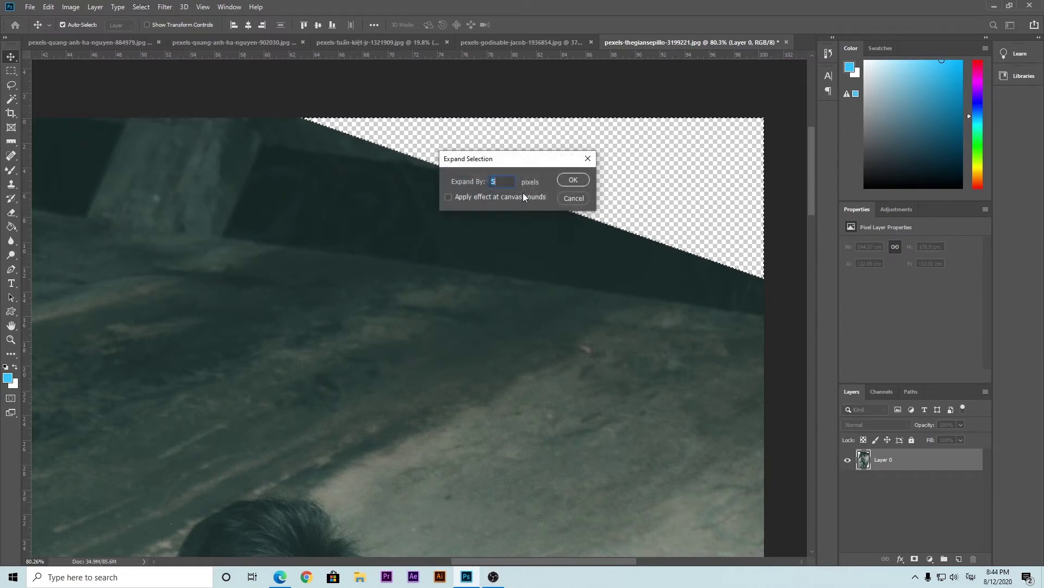
text(10)
click(570, 180)
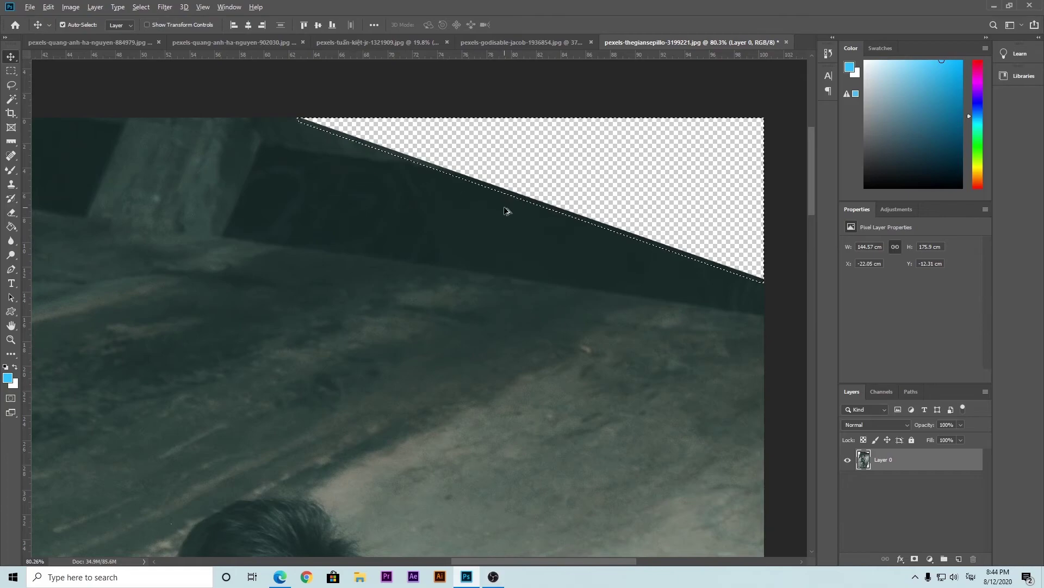
scroll(552, 242, down, 5)
scroll(549, 242, down, 1)
scroll(537, 245, down, 2)
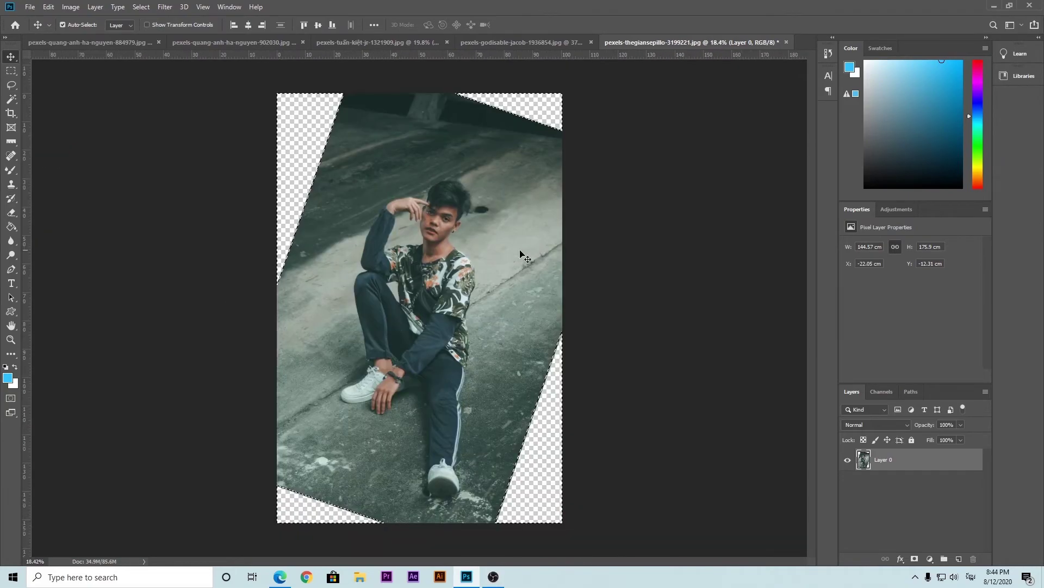
Step: Content-Aware Fill the selected corners, excluding the seated man from the sampling area
click(54, 6)
click(71, 199)
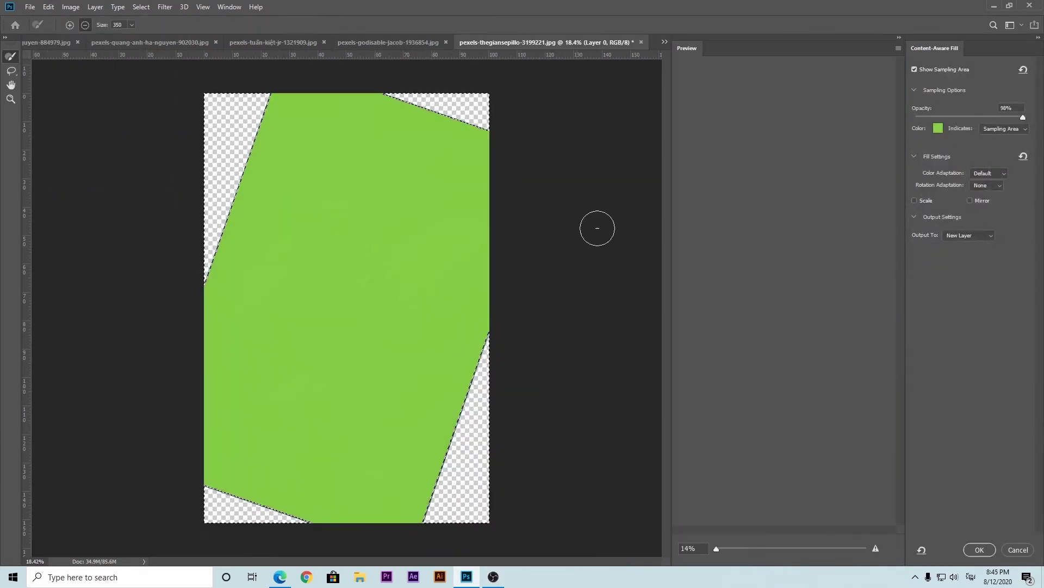
drag(318, 140, 382, 195)
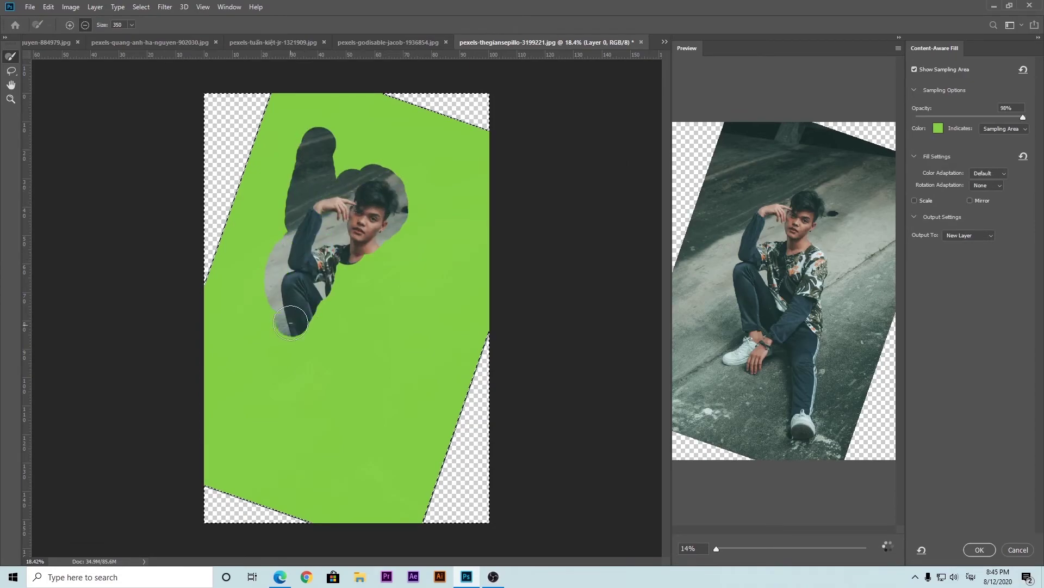
drag(382, 195, 307, 367)
drag(340, 426, 334, 431)
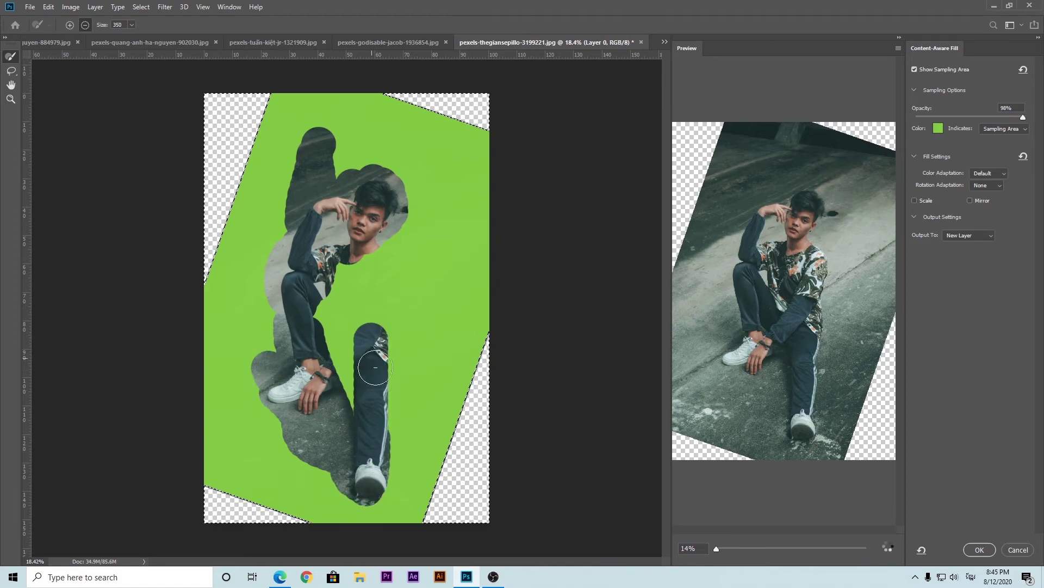
drag(334, 432, 372, 315)
mouse_move(380, 238)
mouse_down()
mouse_move(350, 263)
mouse_move(341, 319)
mouse_up()
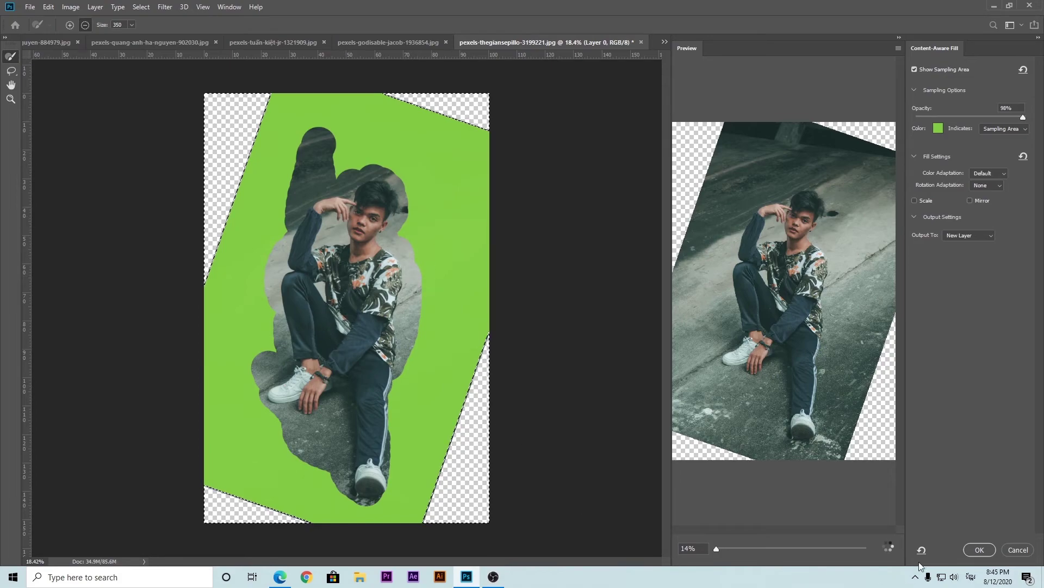
click(980, 549)
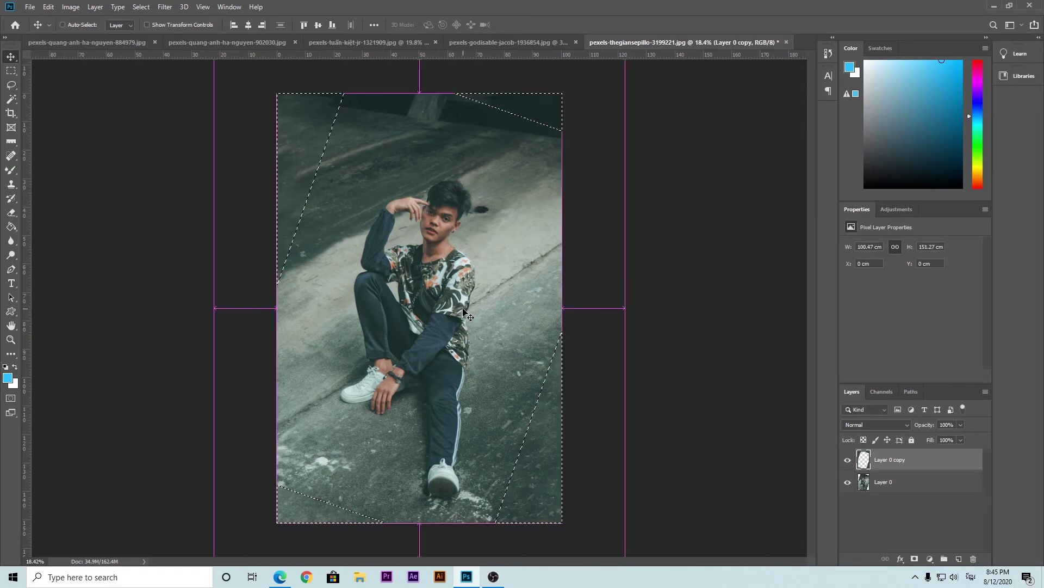
Step: Deselect the filled corners and switch between the Spot Healing Brush and Move tool
key(ctrl+d)
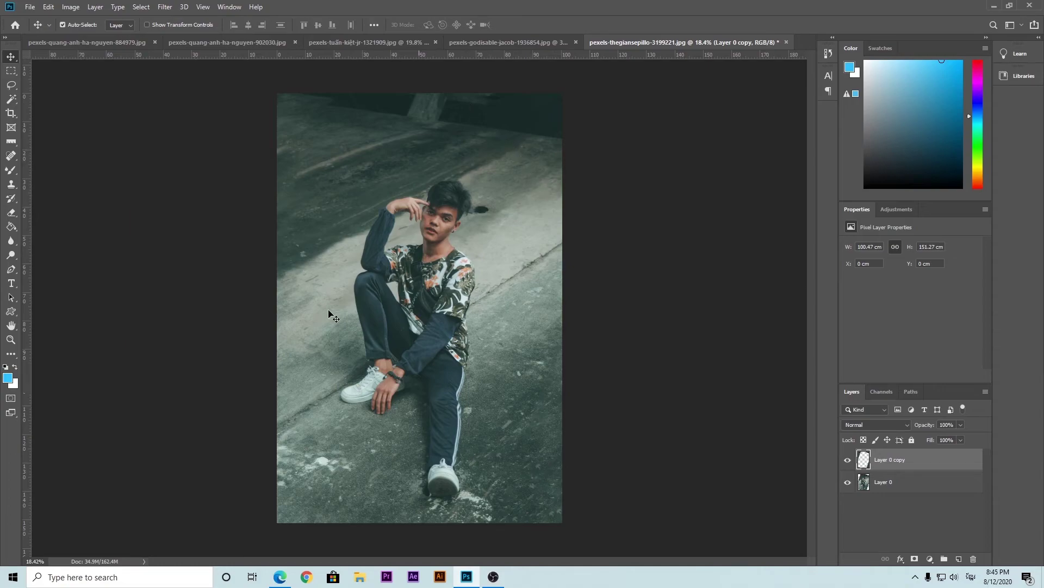
click(11, 157)
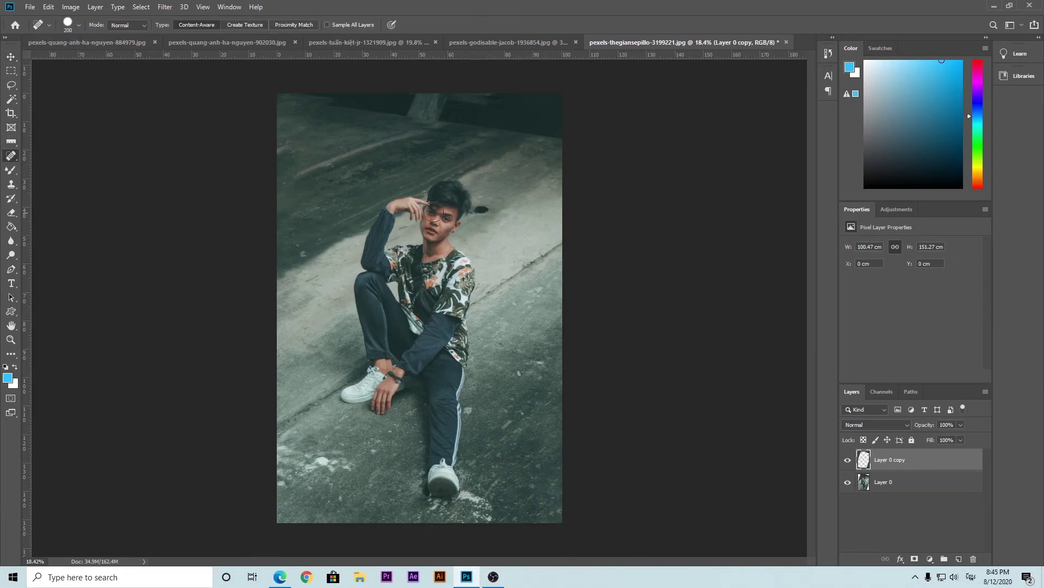
click(10, 59)
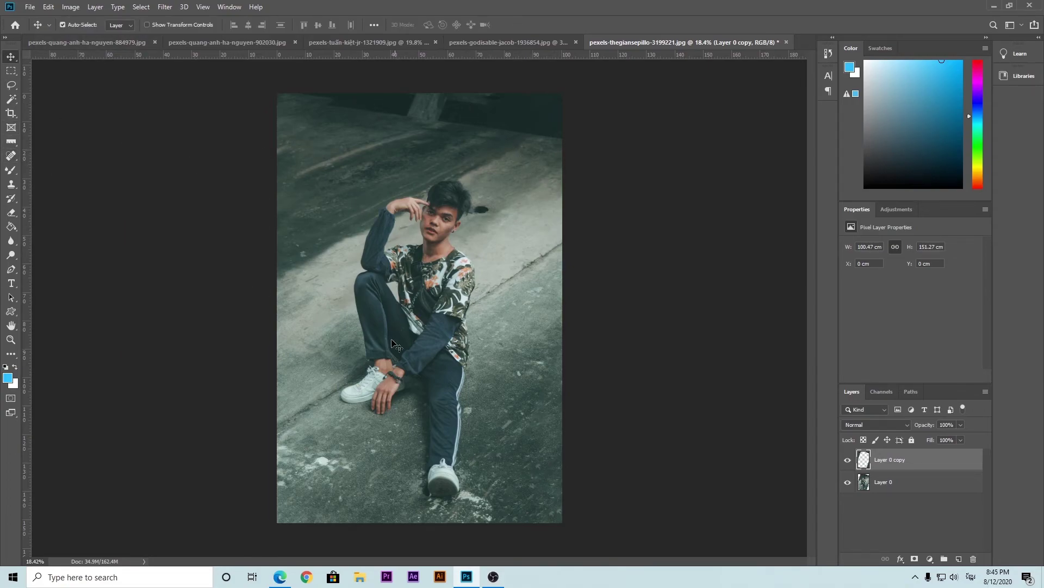
click(20, 155)
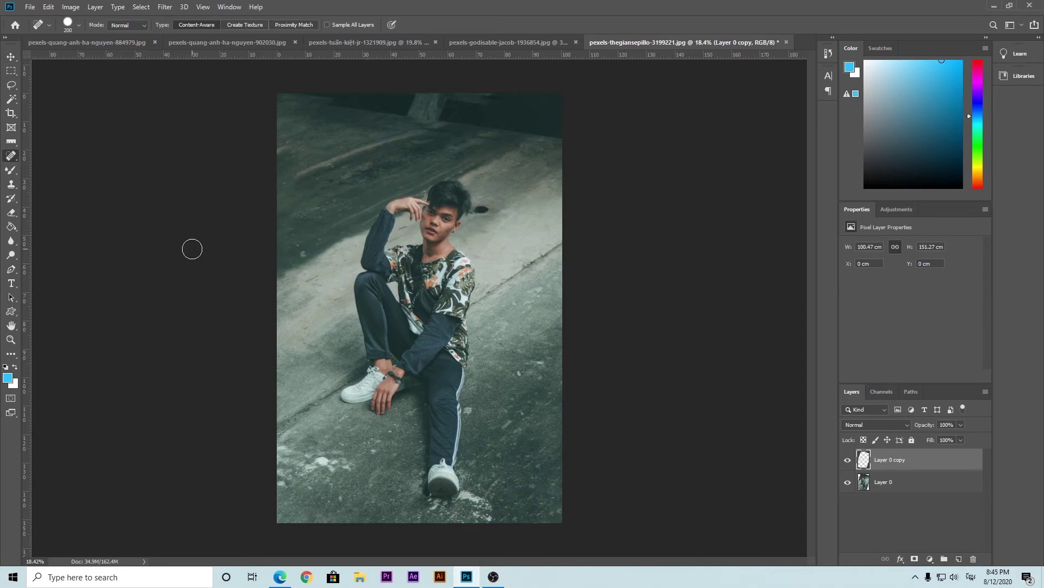
click(11, 56)
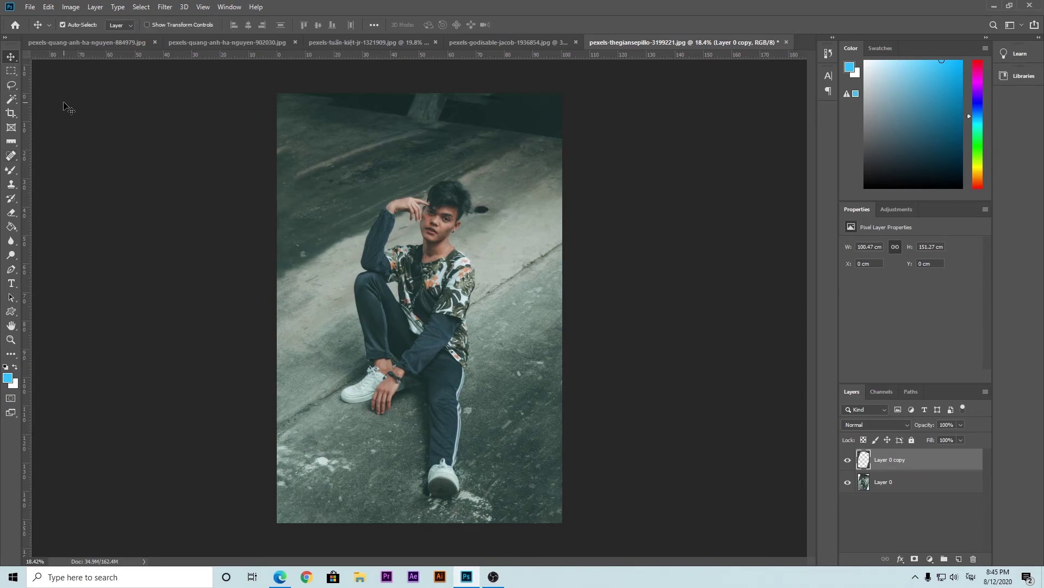